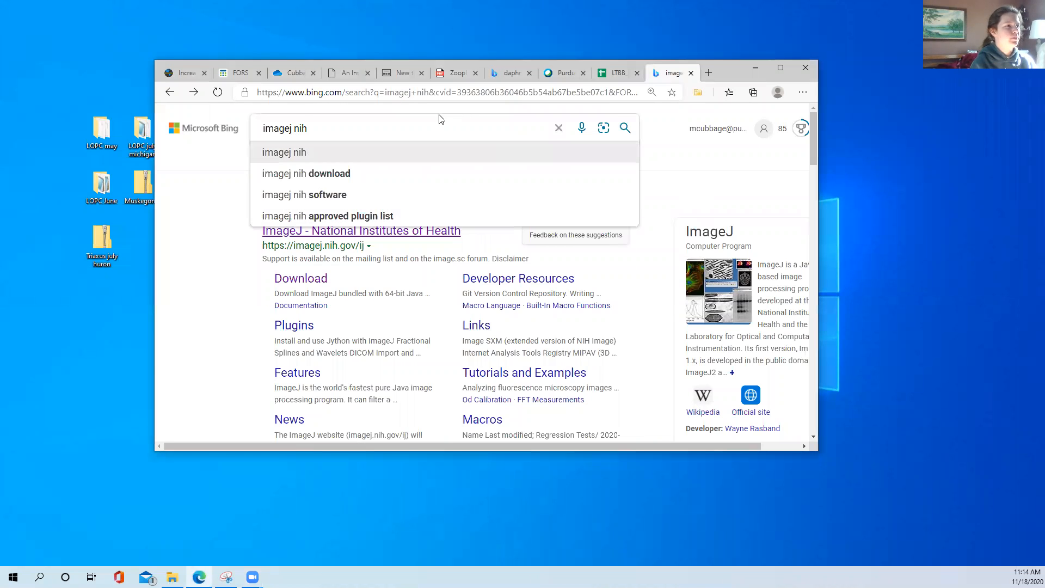
Open the ImageJ - National Institutes of Health website from the search results and check its web address
click(212, 256)
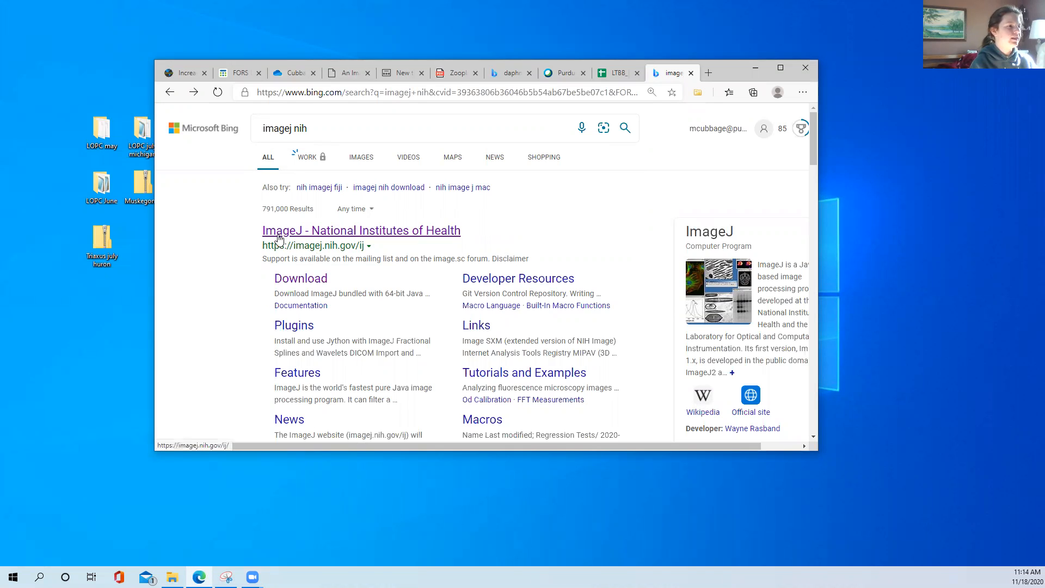
click(354, 234)
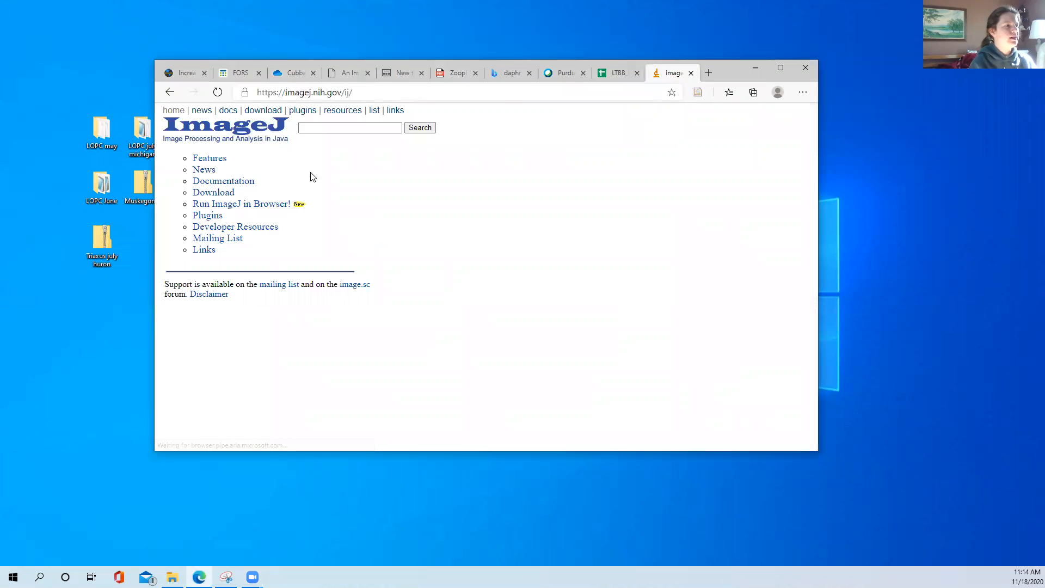
click(355, 93)
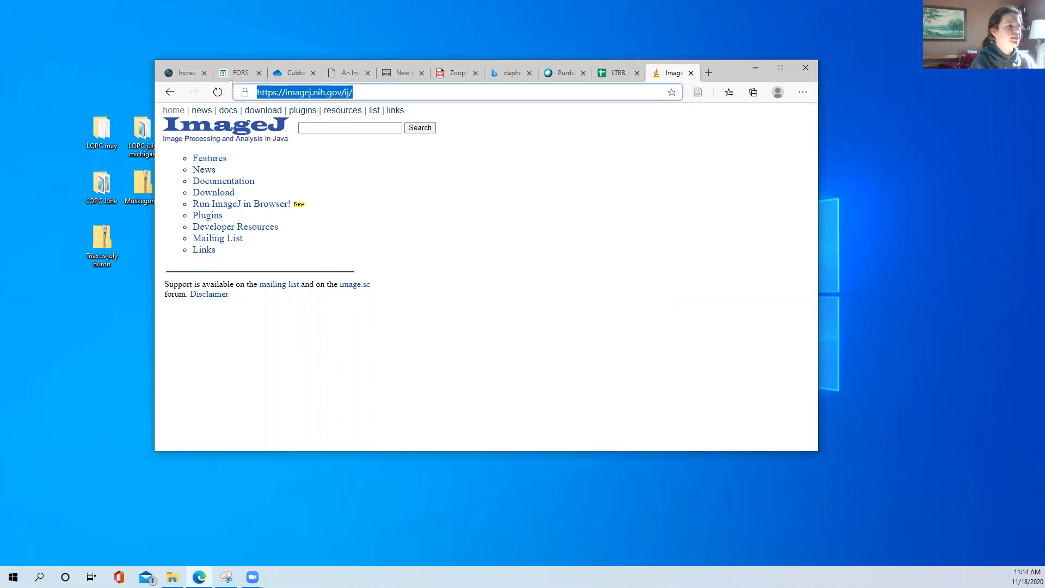
click(418, 181)
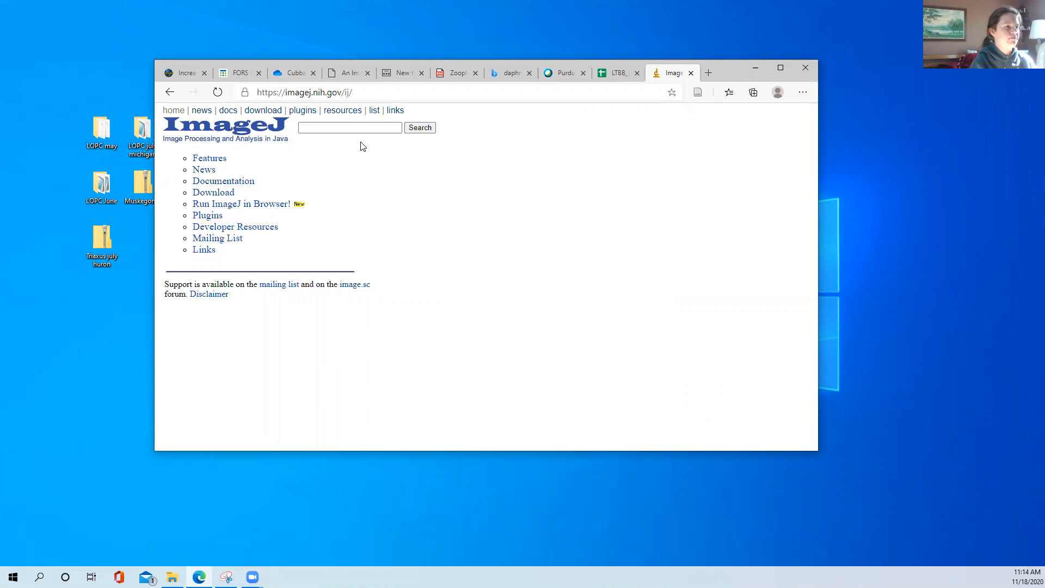
Download the Windows version of ImageJ bundled with 64-bit Java 1.8.0_172 and open the downloaded archive
click(210, 194)
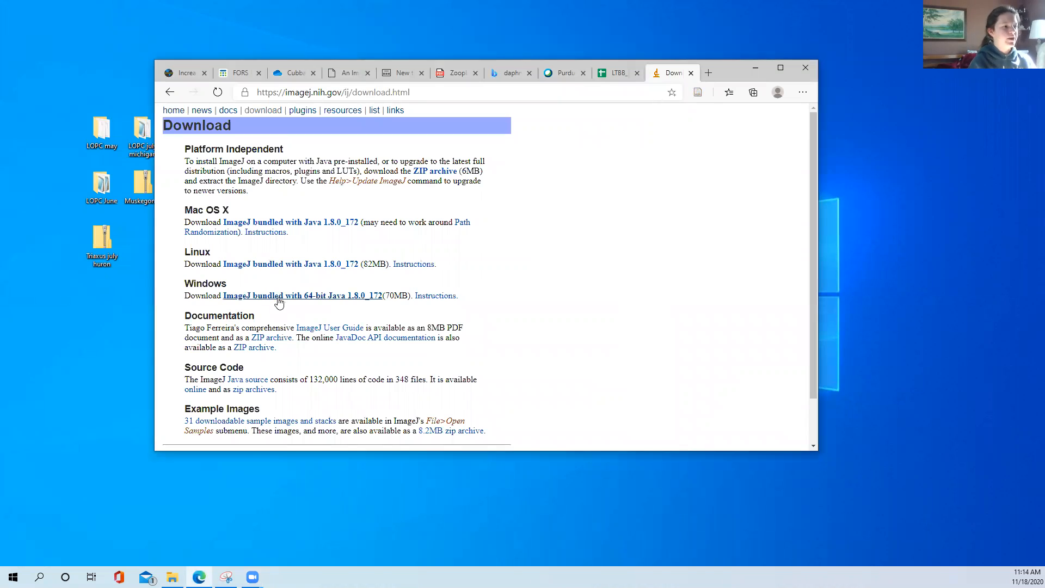
click(279, 297)
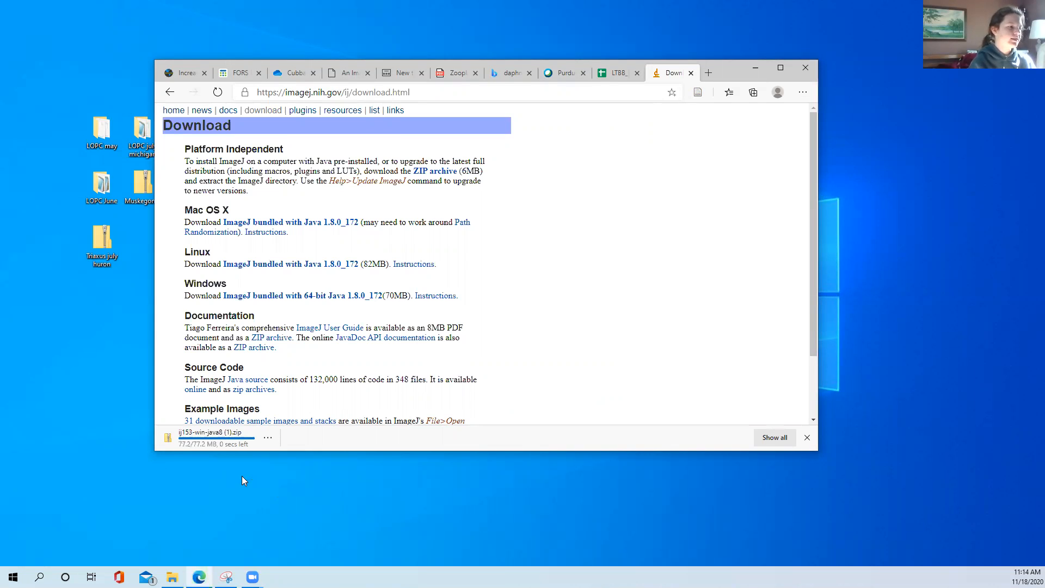
click(215, 442)
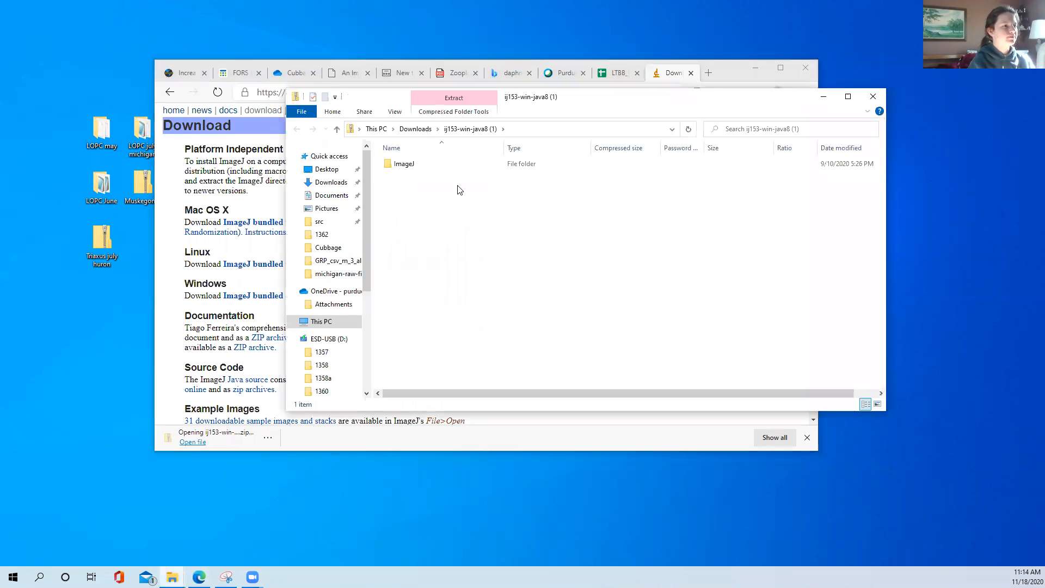
Extract all files of the ImageJ archive to the ij153-win-java8 (1) folder in Downloads
double_click(419, 167)
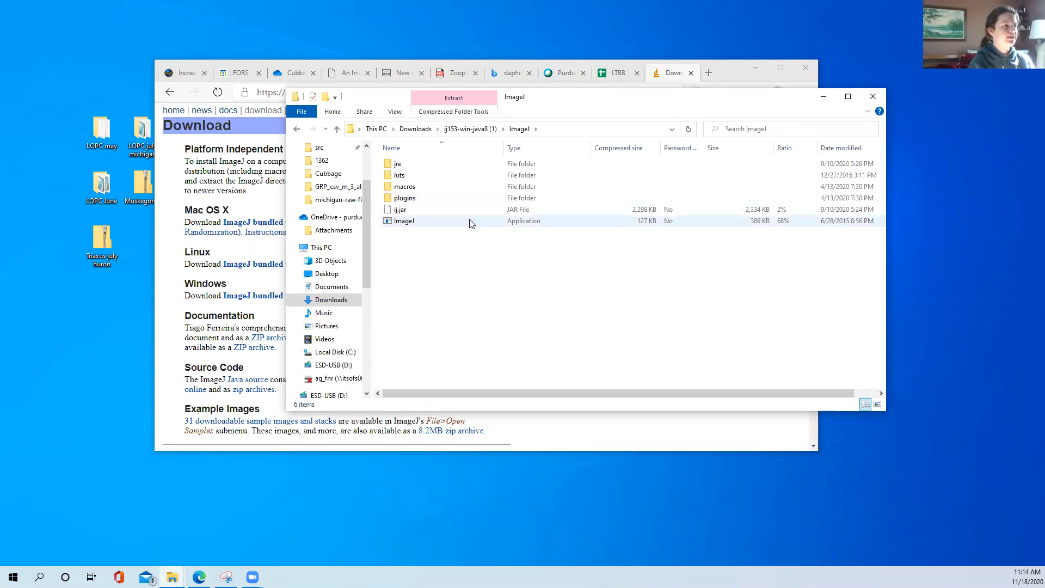
click(433, 225)
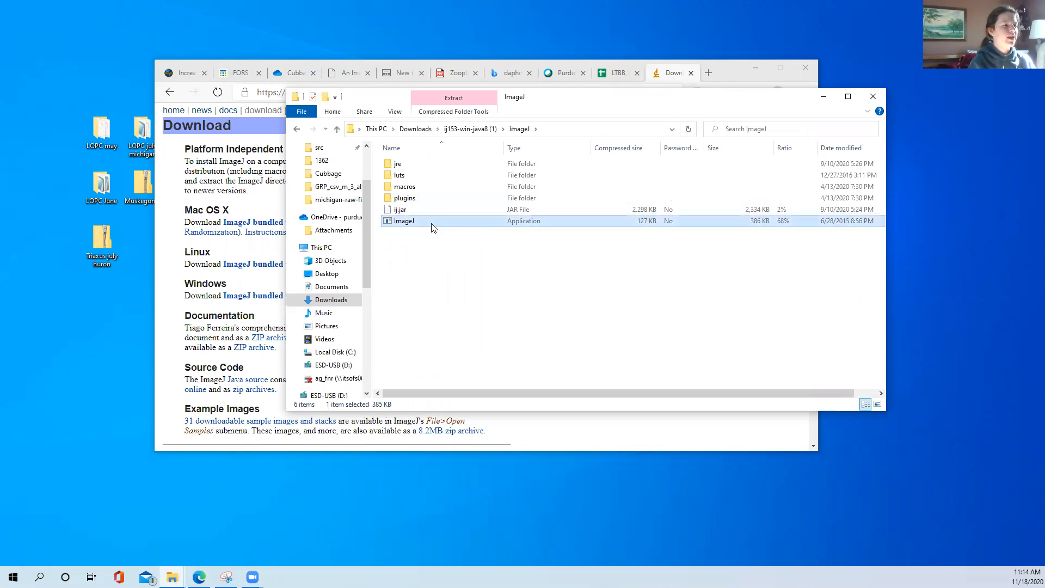
double_click(477, 224)
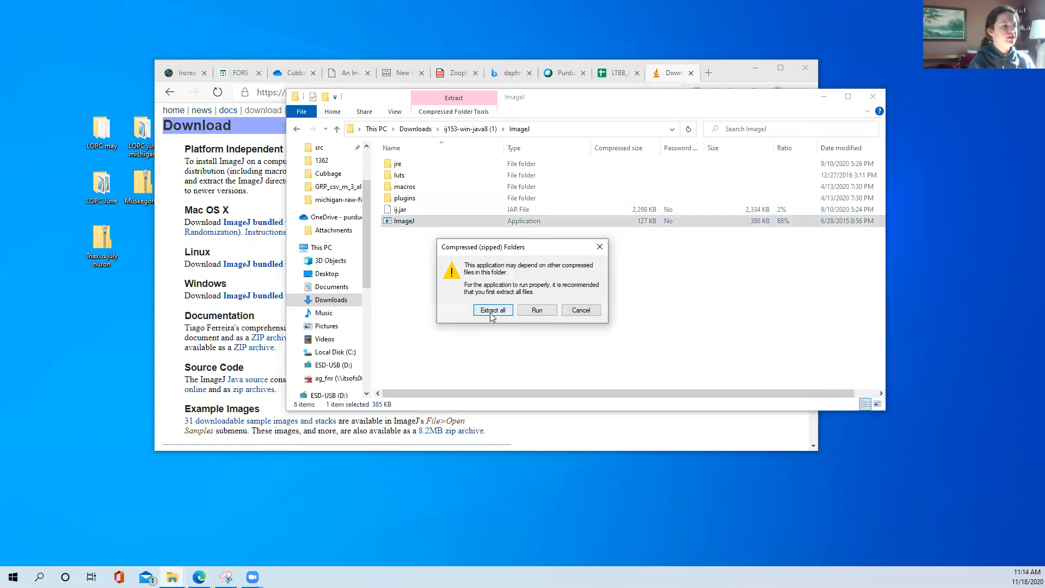
click(491, 313)
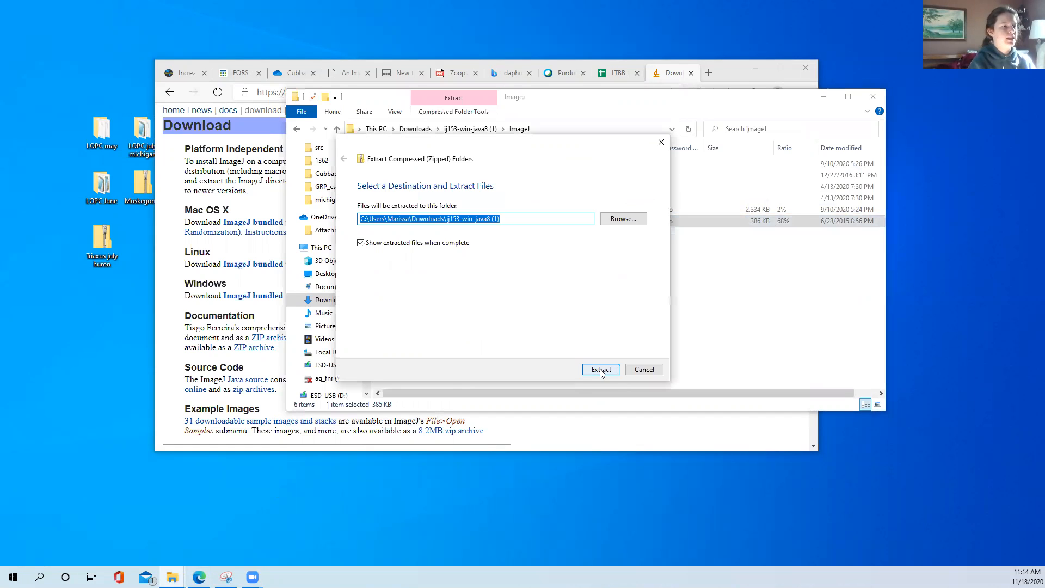
click(601, 369)
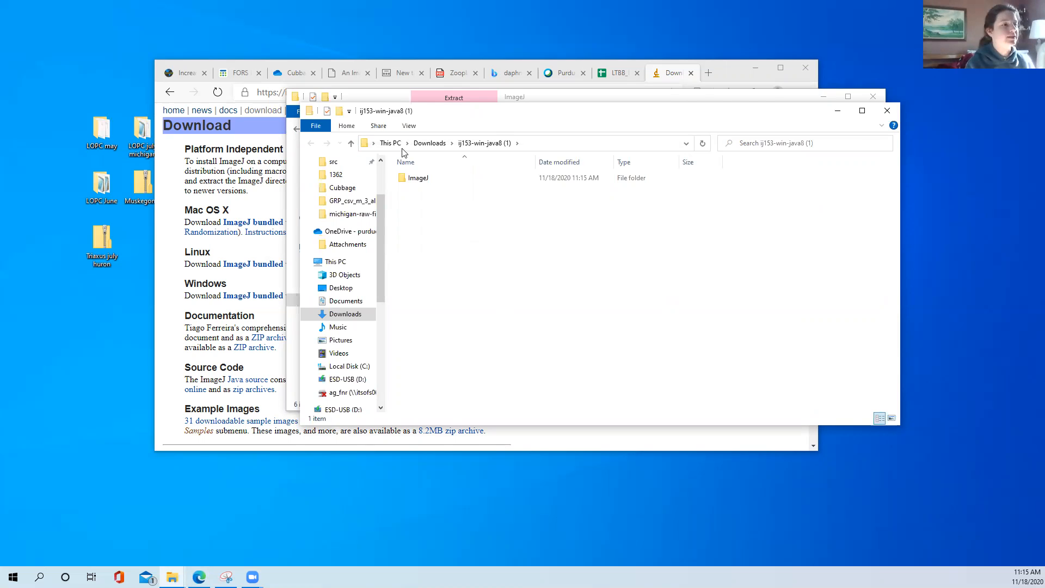
Launch the ImageJ application from the extracted ImageJ folder and reposition its window over the folder
double_click(436, 182)
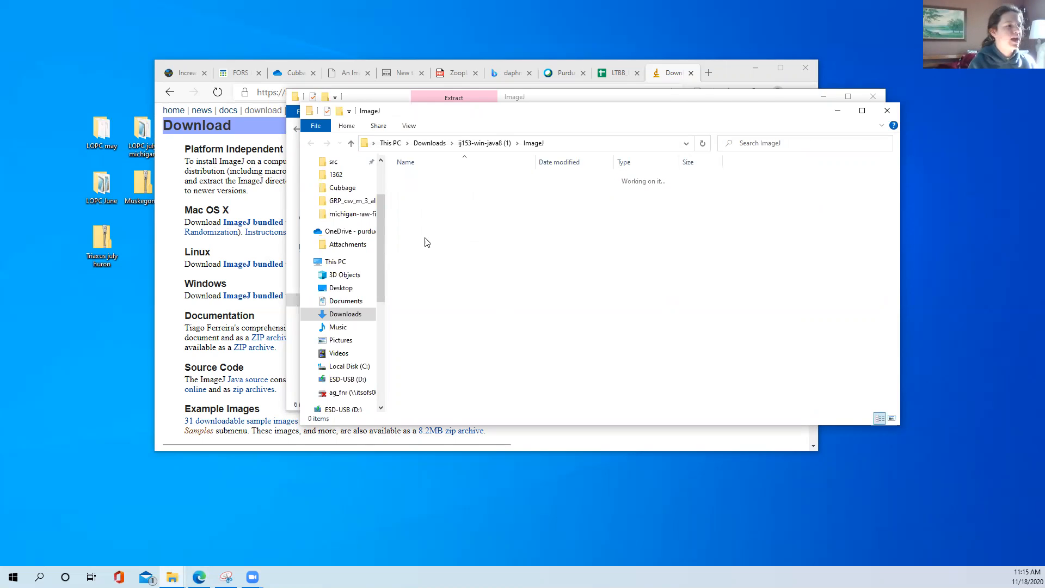
double_click(516, 236)
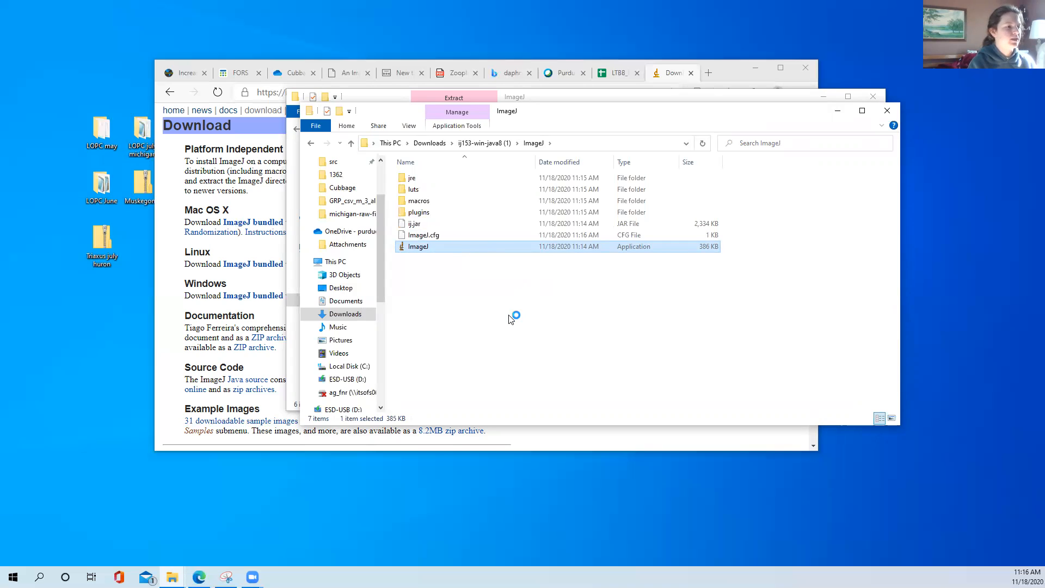
double_click(473, 246)
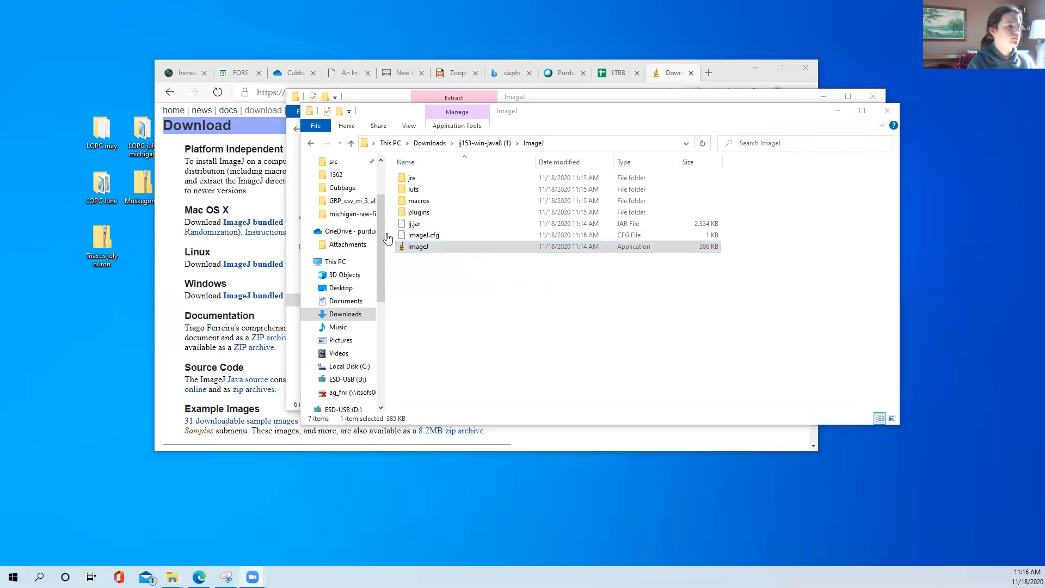
double_click(445, 247)
right_click(445, 247)
click(466, 258)
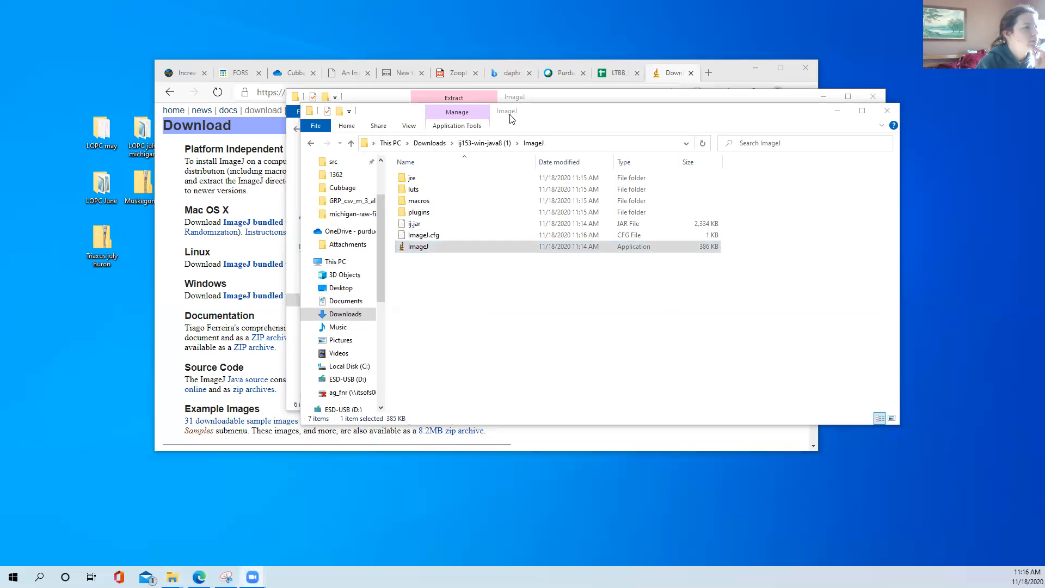
drag(527, 117, 473, 149)
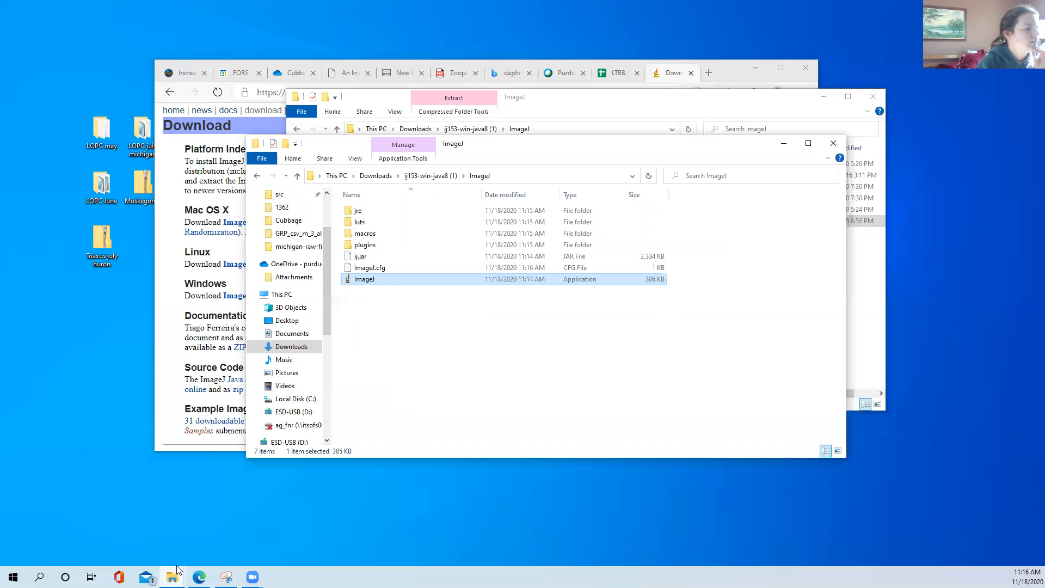
double_click(409, 283)
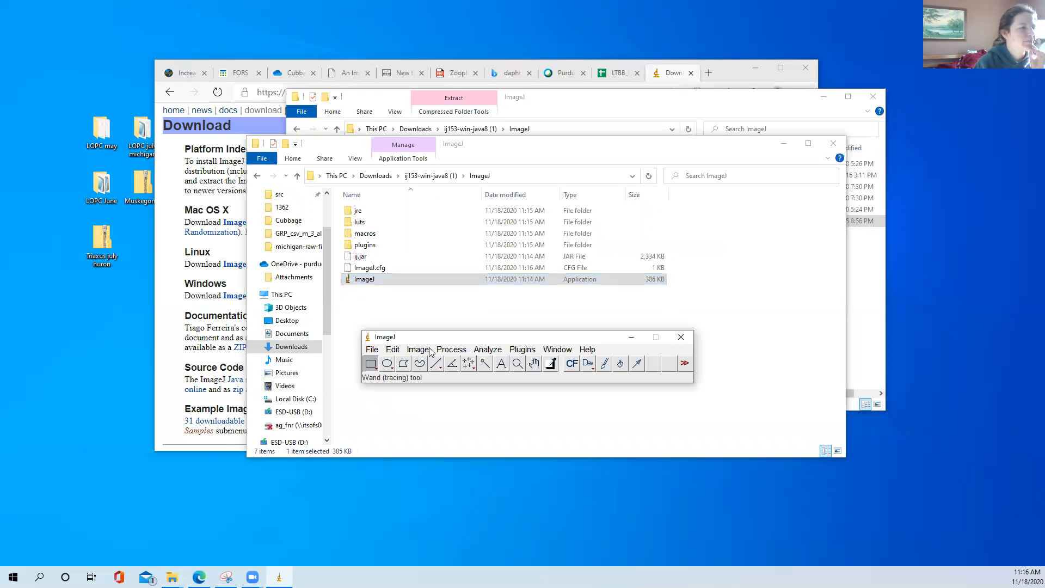
drag(445, 339, 471, 315)
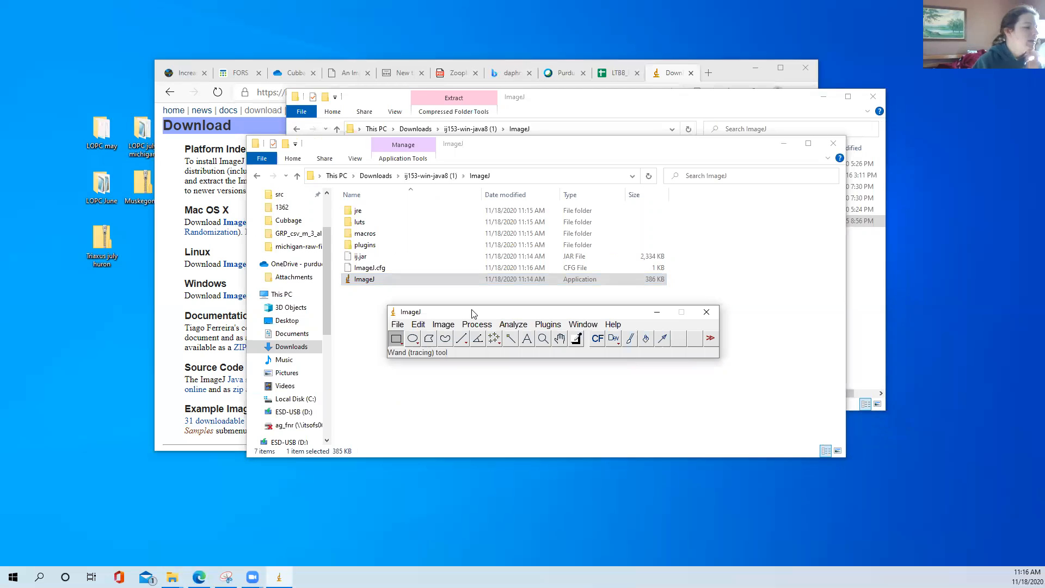
Search the computer for the ImageJ application using Windows search
click(85, 522)
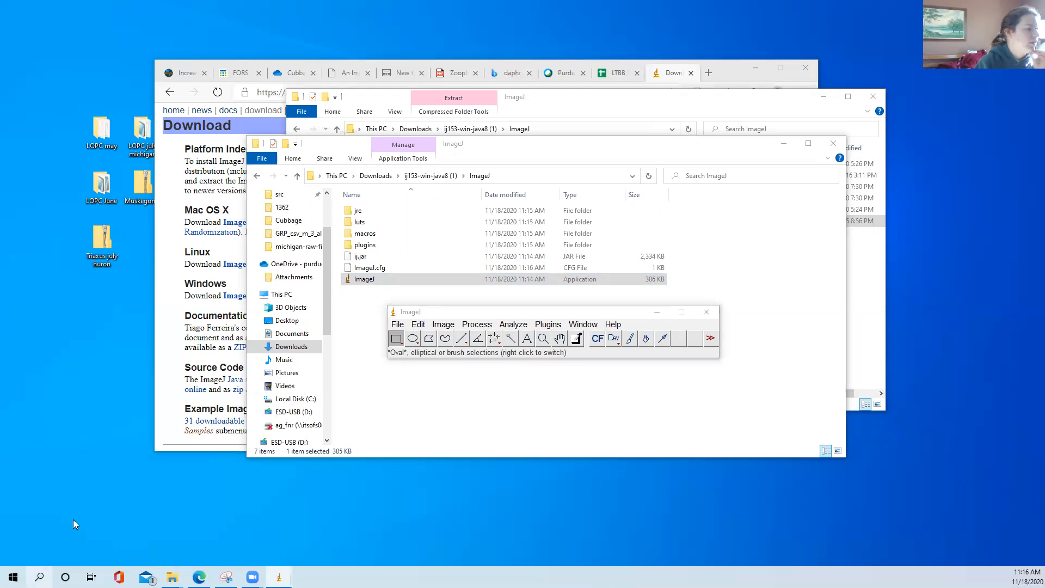
click(39, 576)
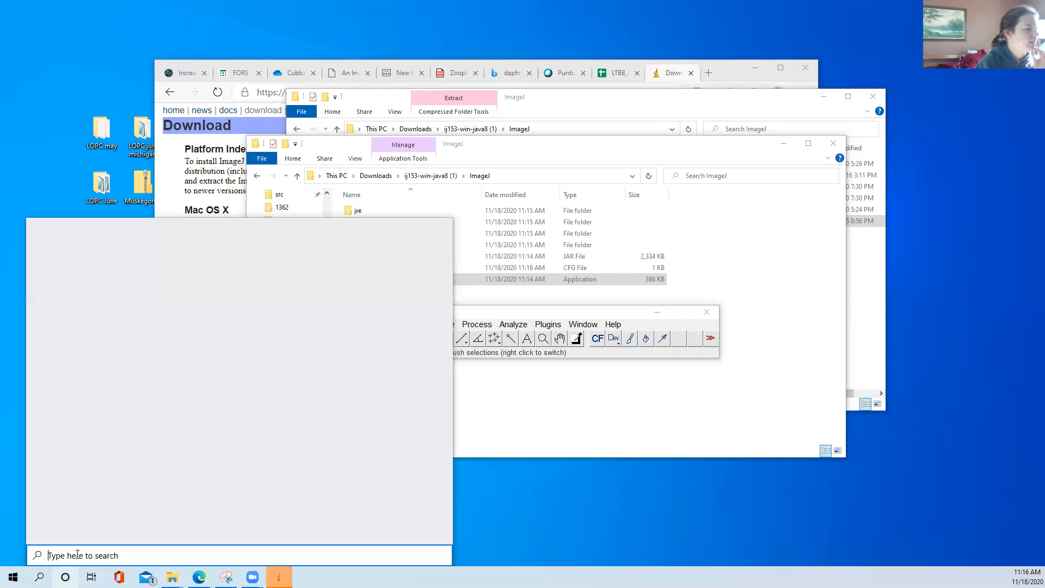
text(imag)
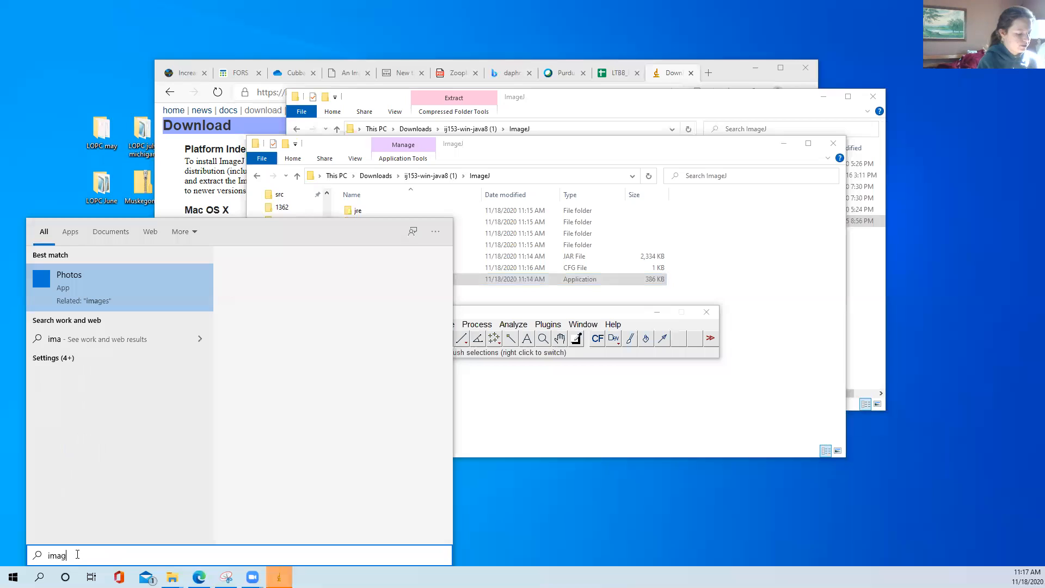
text(ej\)
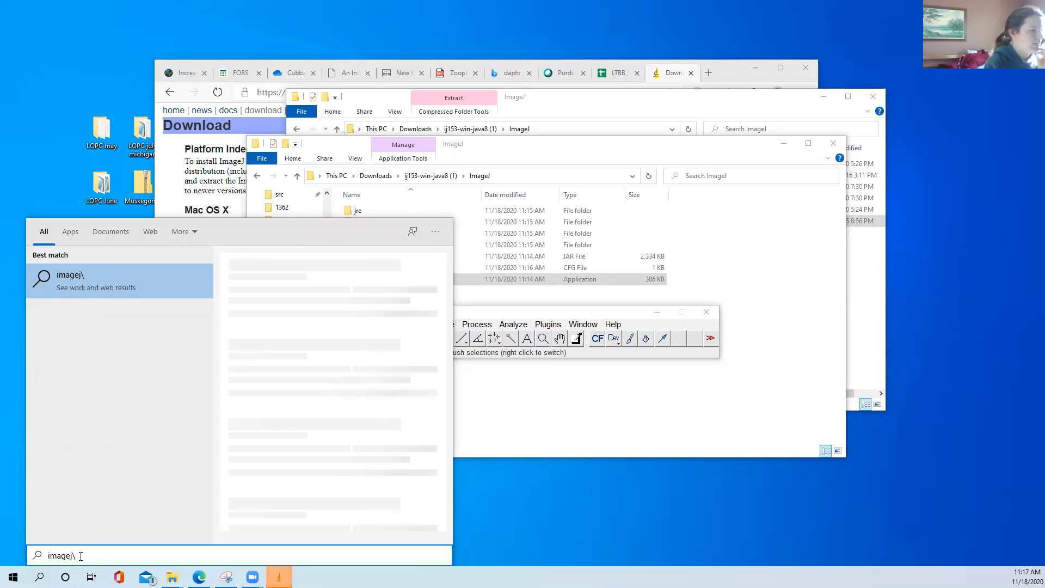
key(BackSpace)
key(BackSpace)
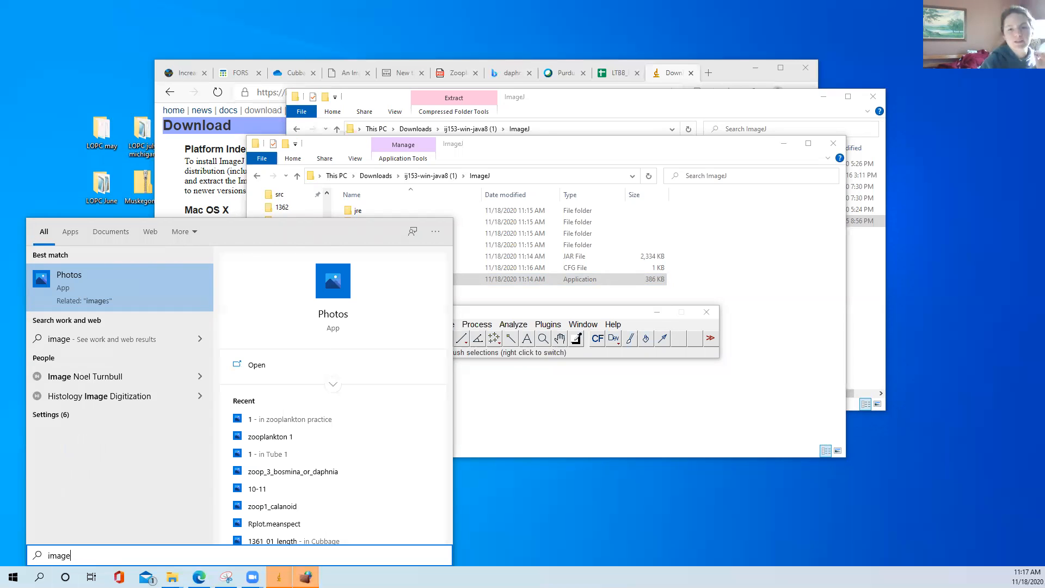
key(Escape)
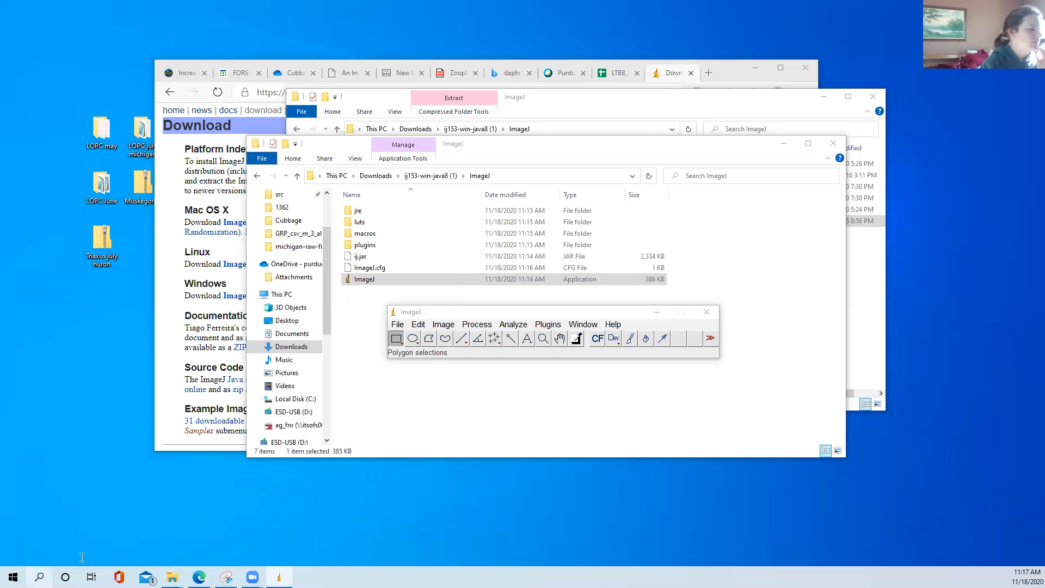
key(super)
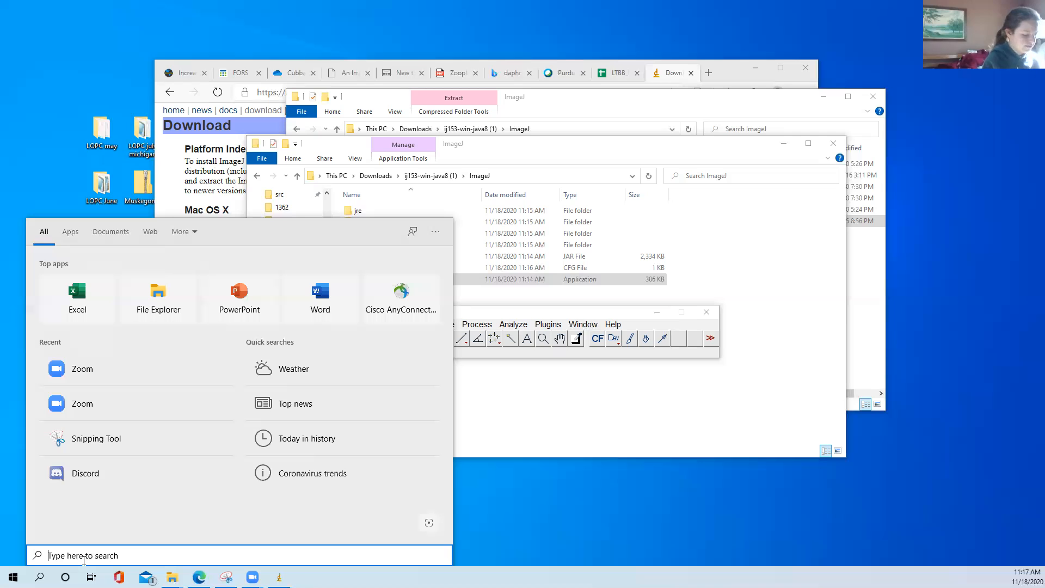
text(image)
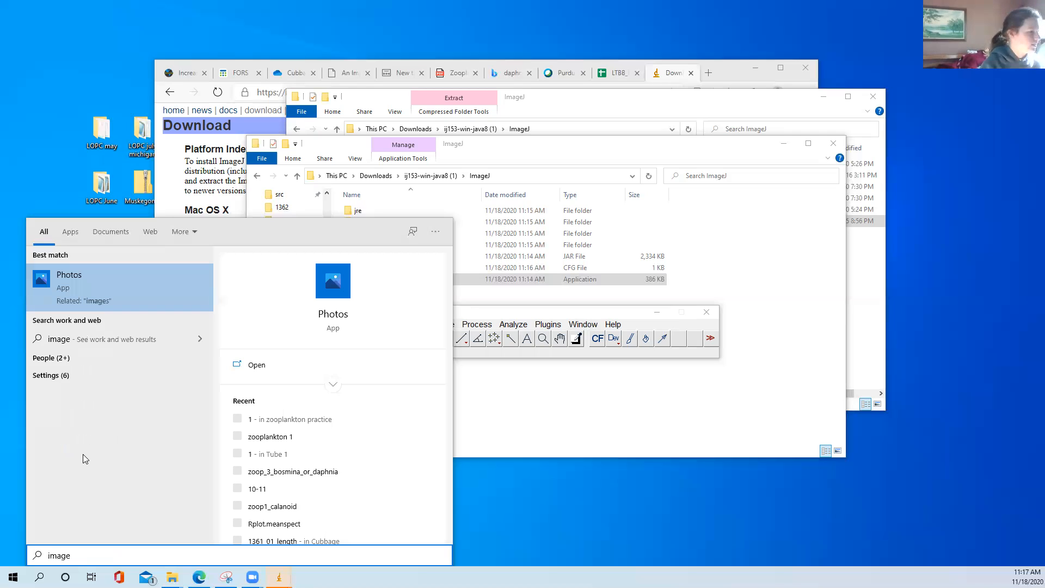
text(J)
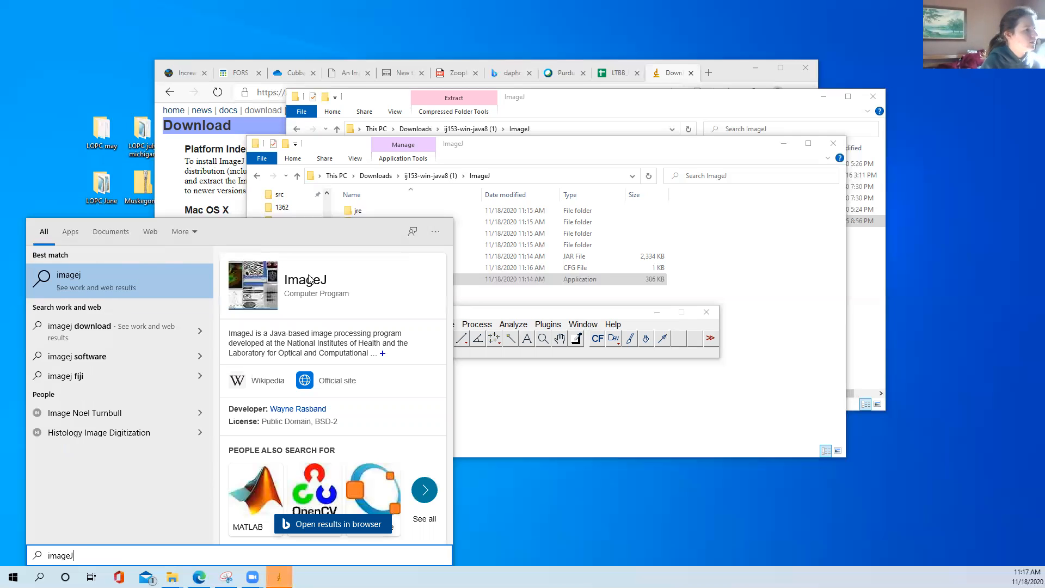
Close the running ImageJ window and search Windows for "imageJ" again
click(700, 311)
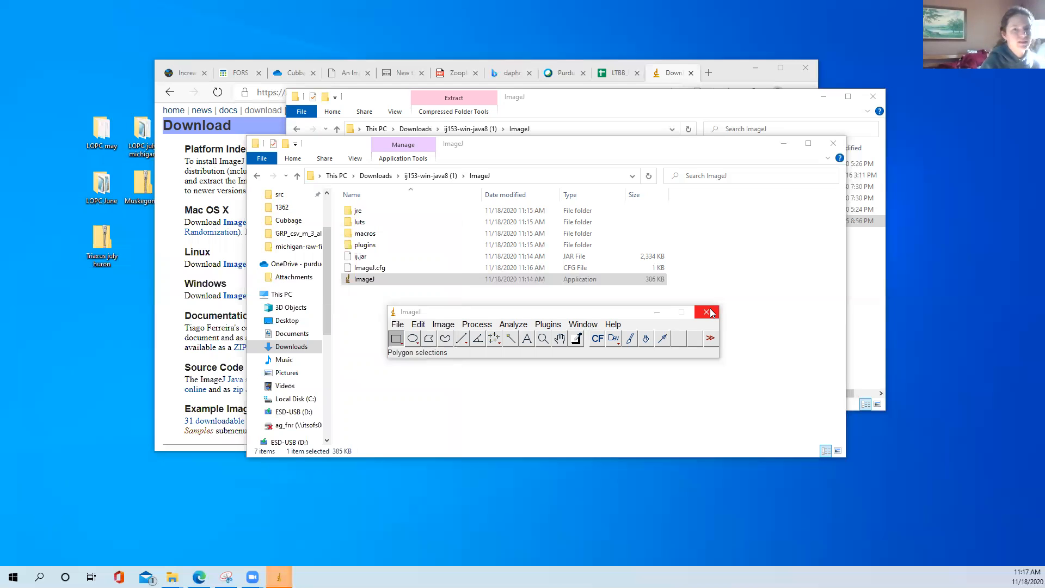
click(709, 313)
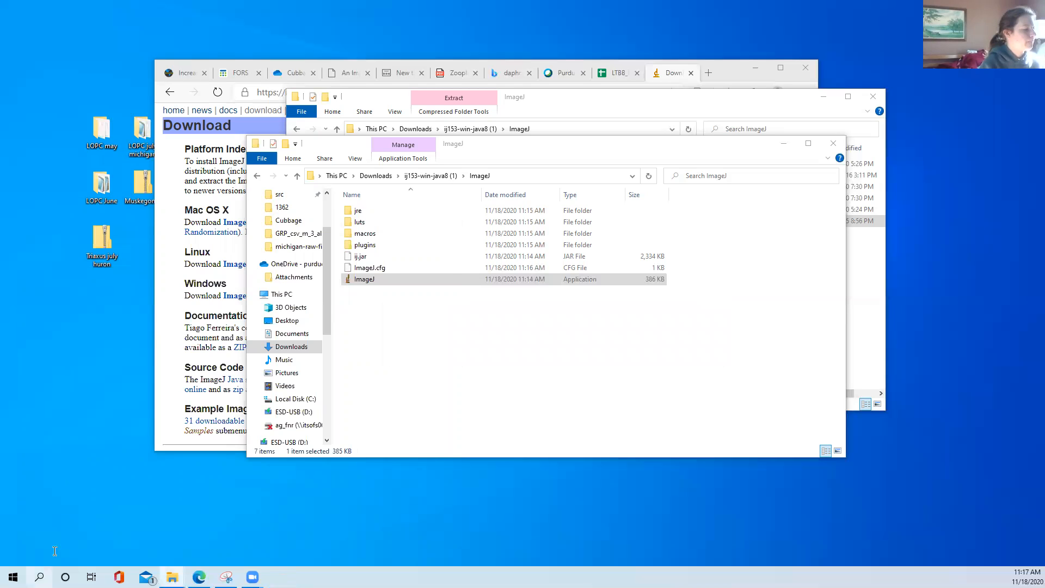
click(40, 577)
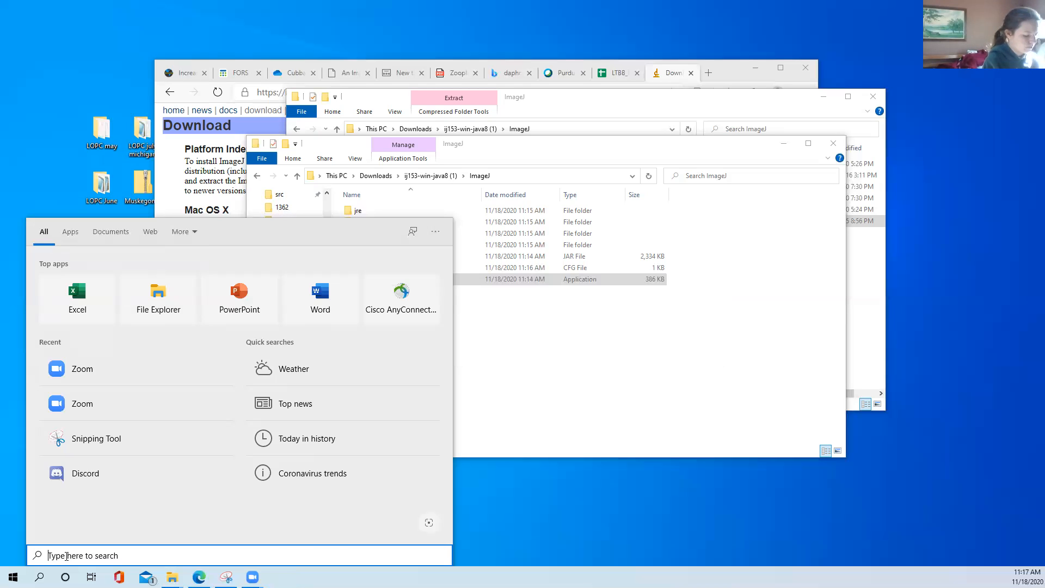
text(imag)
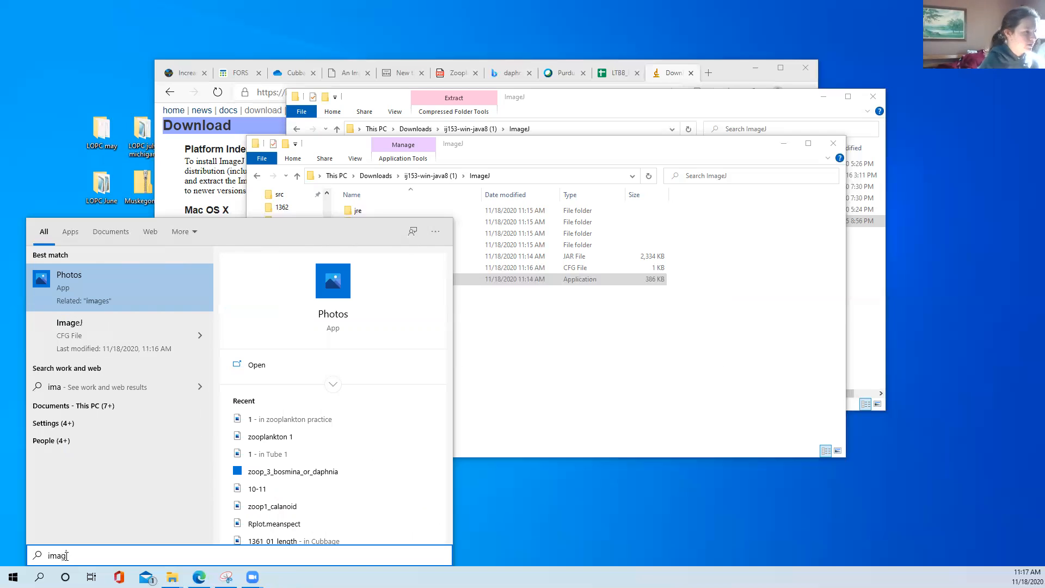
text(eJ)
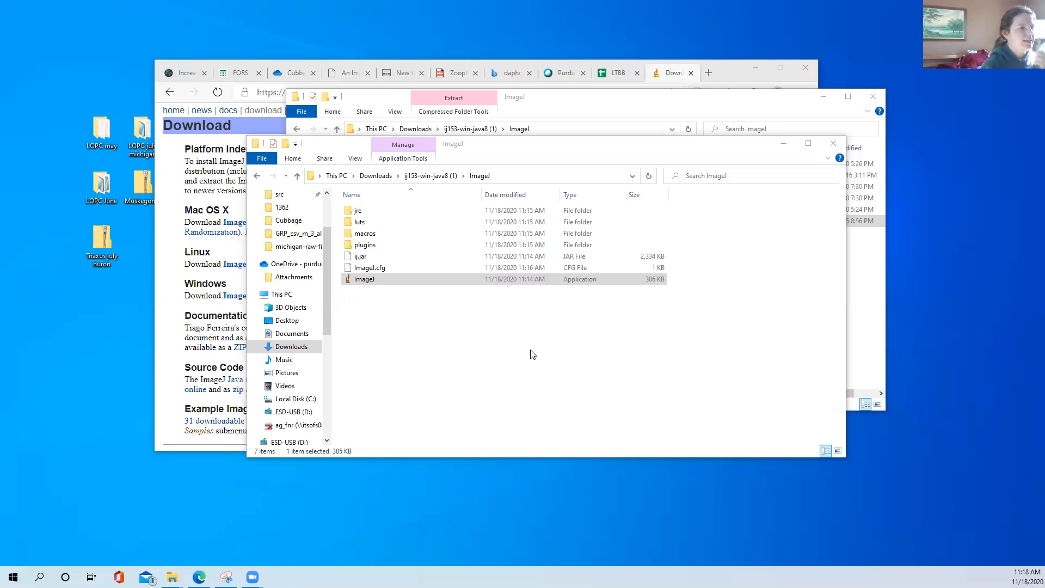
Clear the folder windows from the desktop, open the image 1362-1-diet-2-4,5 from the 1362 folder in ImageJ, and reposition its window below the toolbar
click(821, 99)
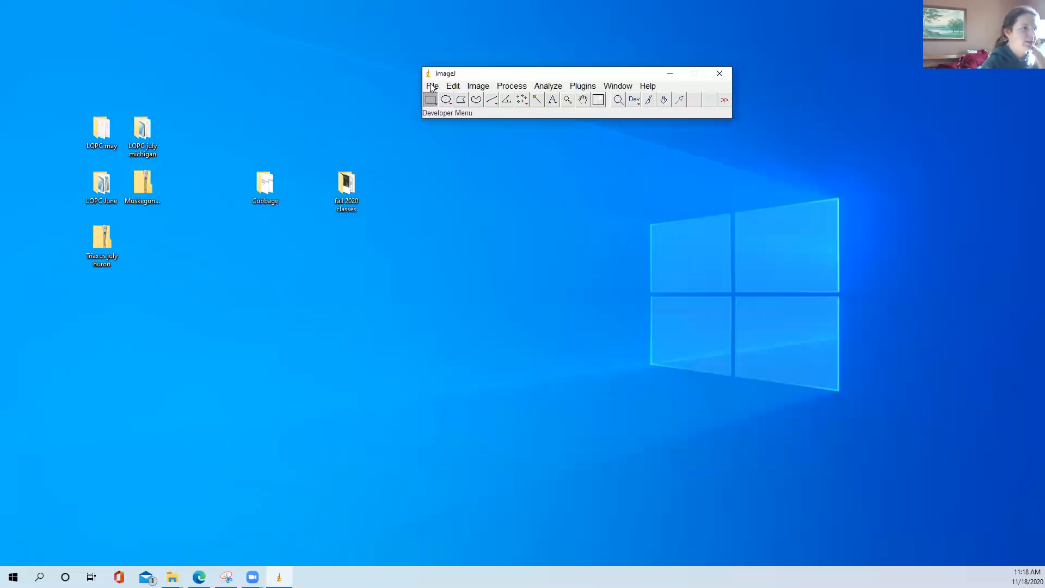
click(433, 87)
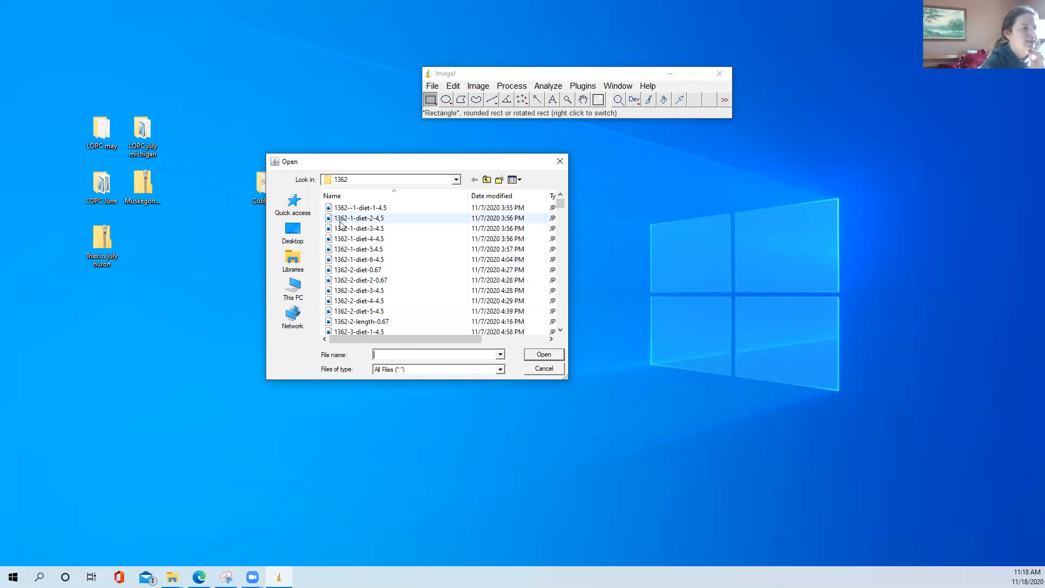
click(358, 219)
click(542, 357)
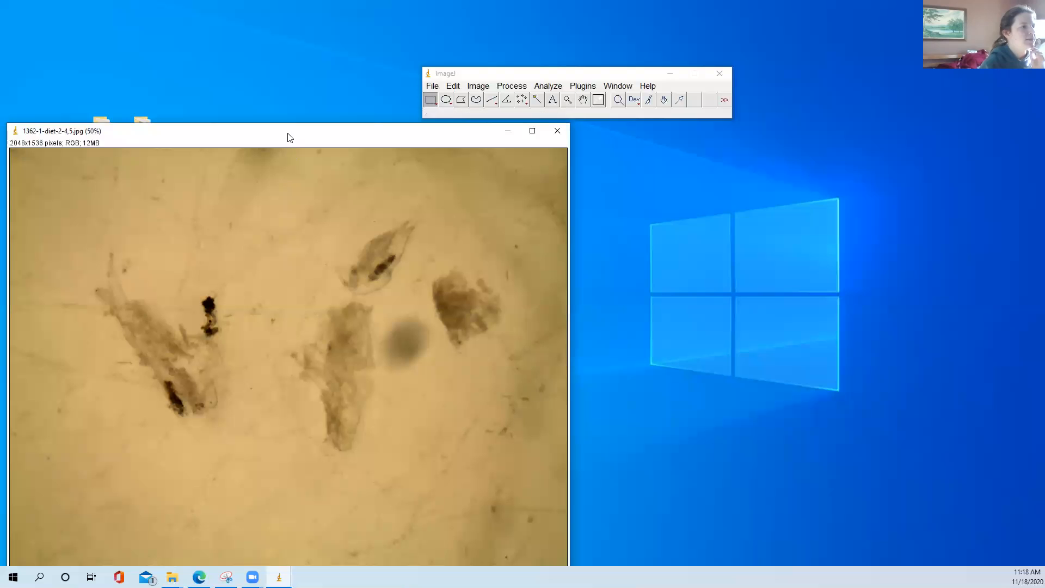
drag(290, 137, 576, 136)
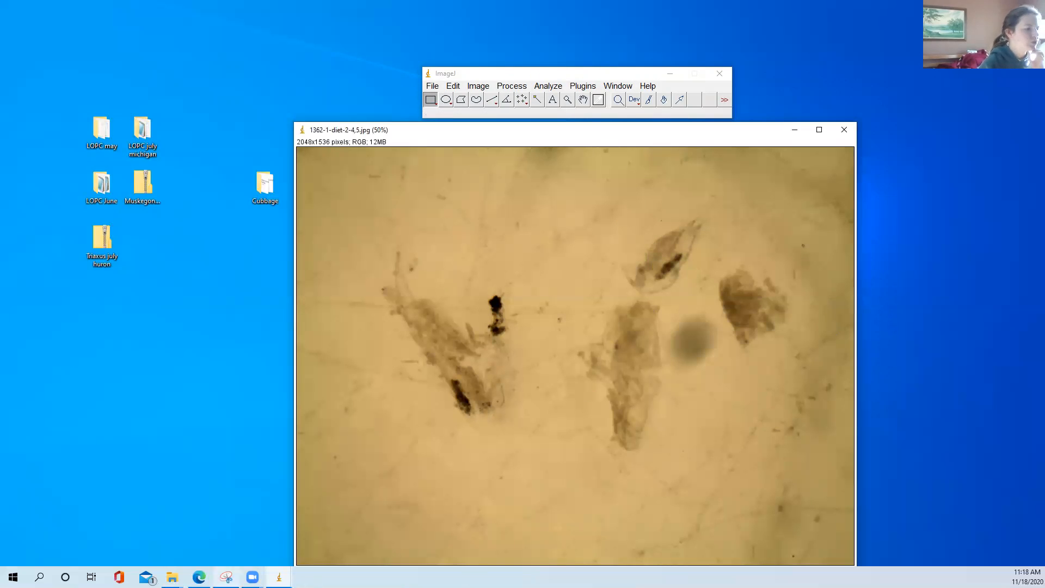
Switch to Snipping Tool to review the captured Cubbage sheet's diet items for fish 19001362-1, and return to the ImageJ image
click(225, 577)
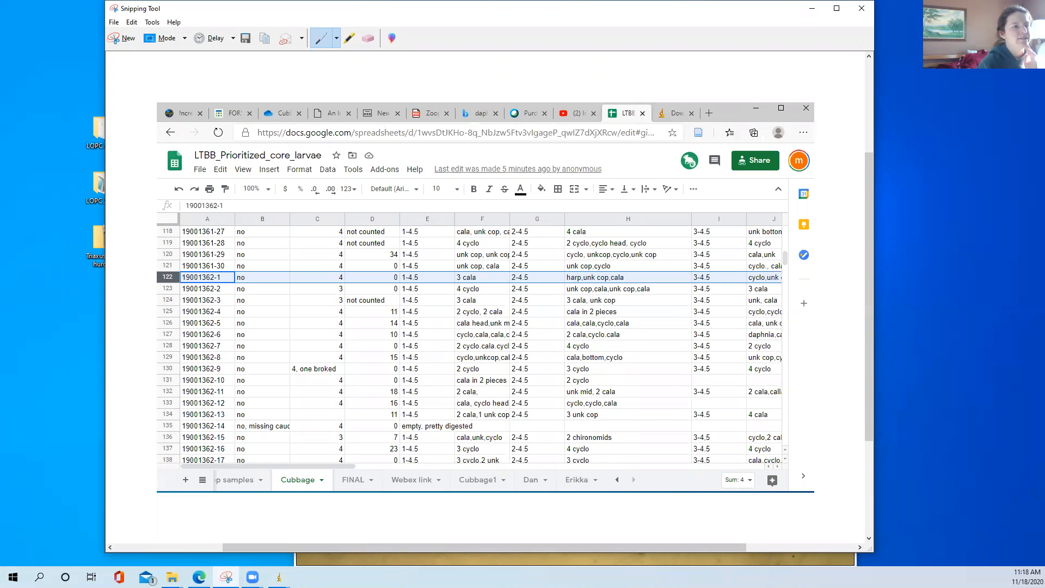
click(811, 9)
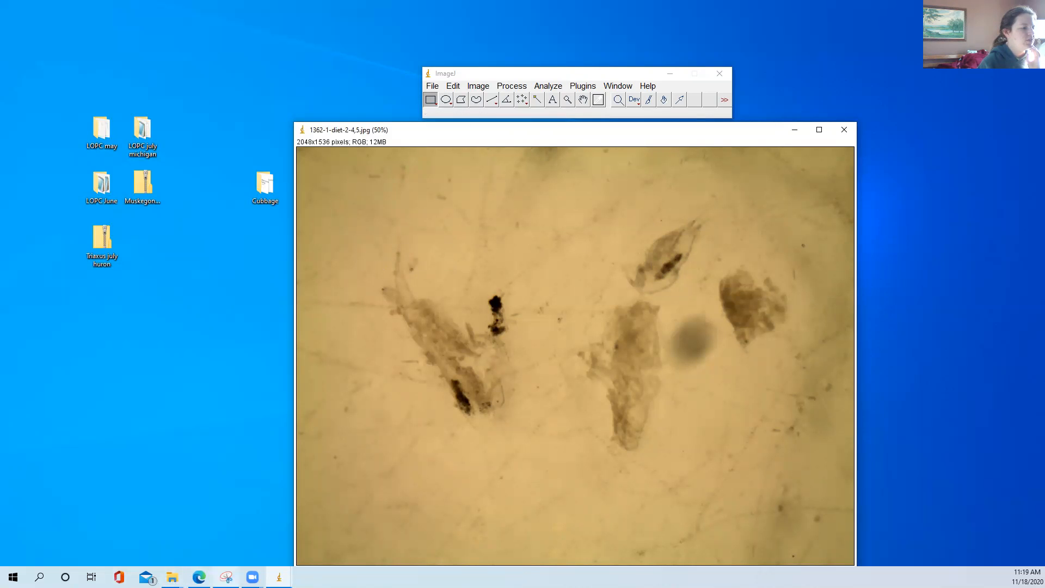
click(227, 577)
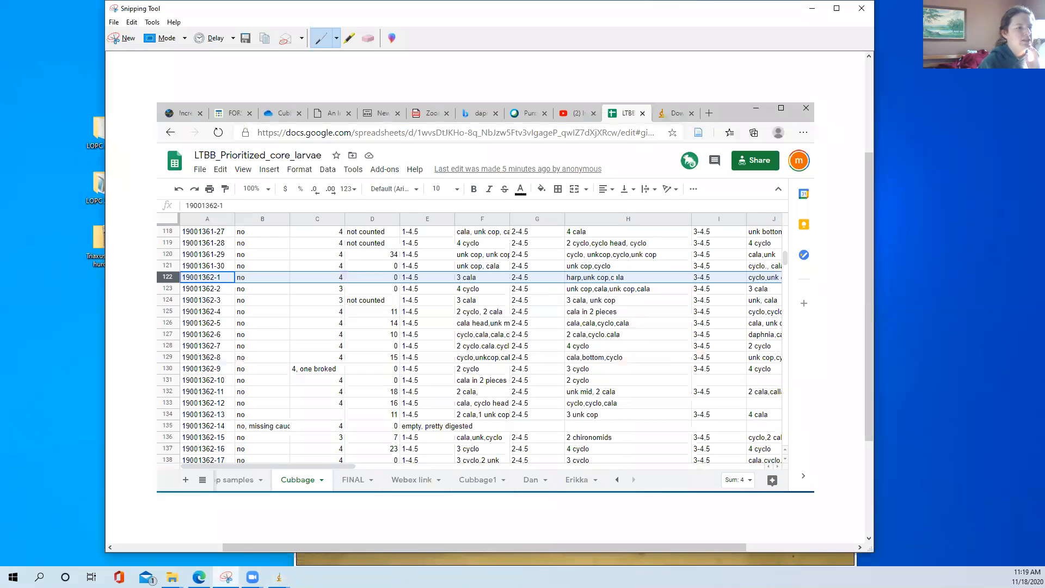
click(812, 8)
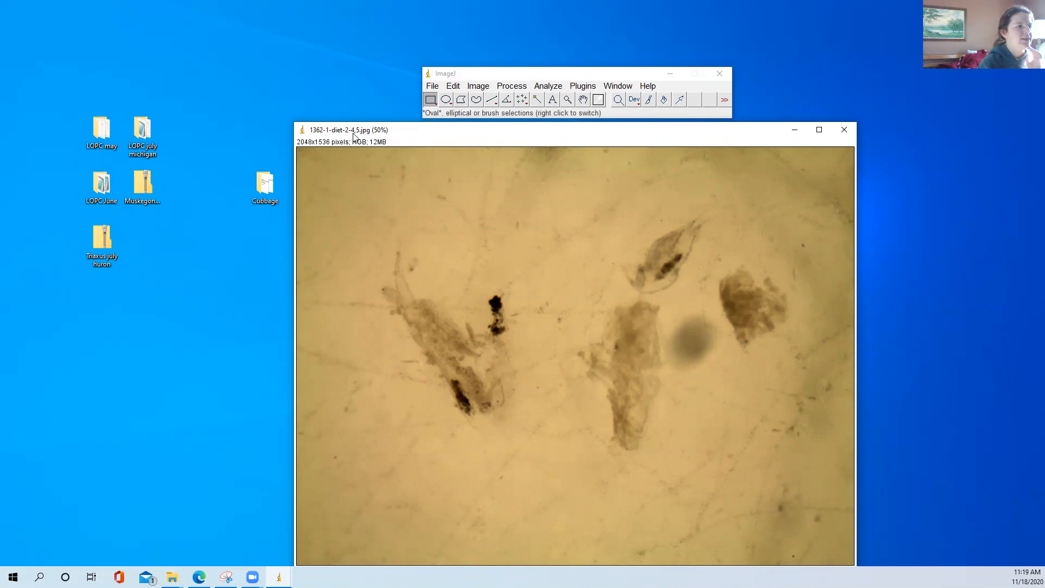
Set the image scale to 713 pixels for a known distance of 1 mm
click(547, 86)
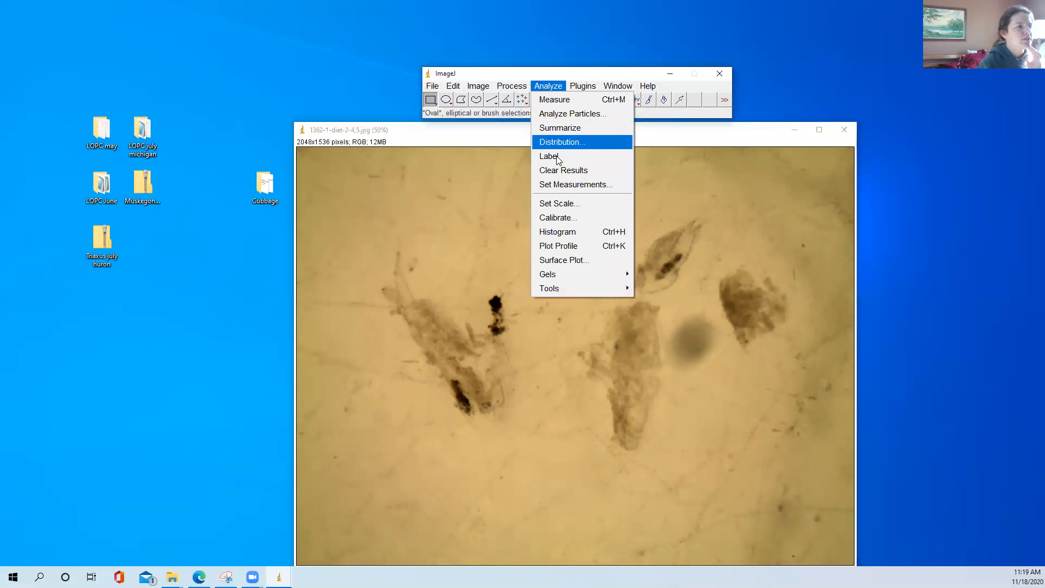
click(566, 204)
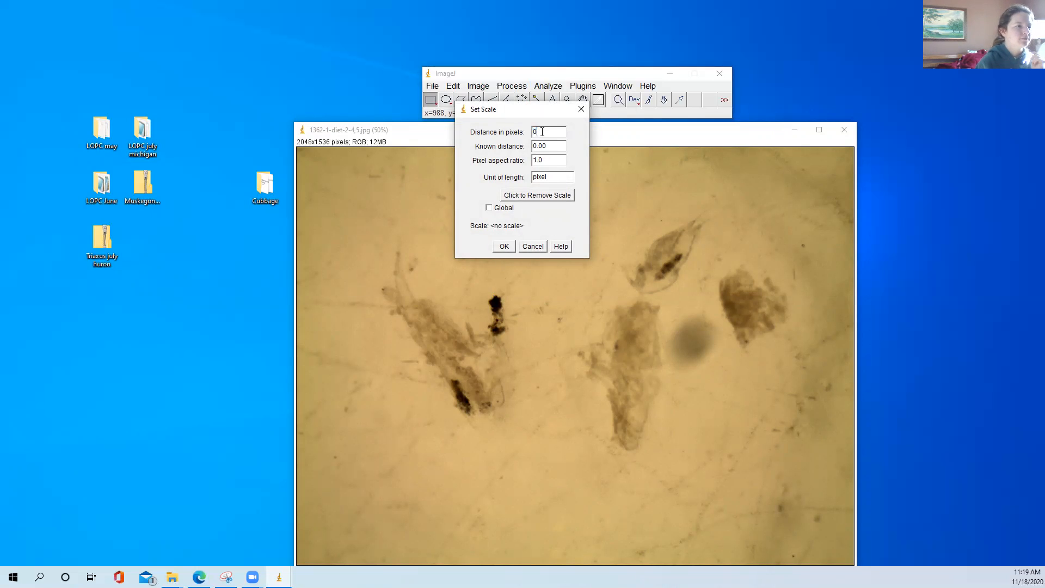
double_click(549, 147)
text(1)
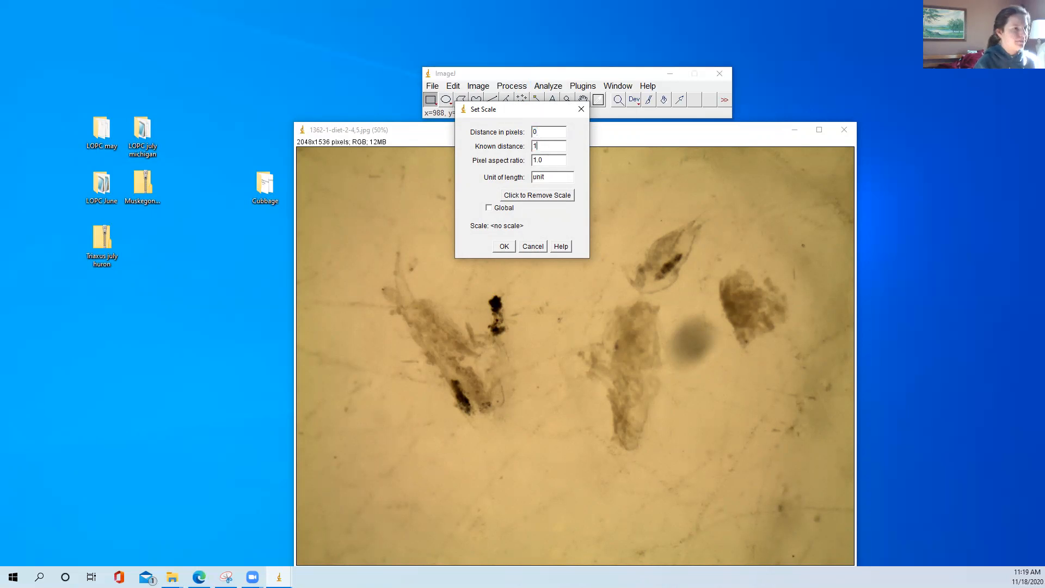
double_click(550, 180)
text(mm)
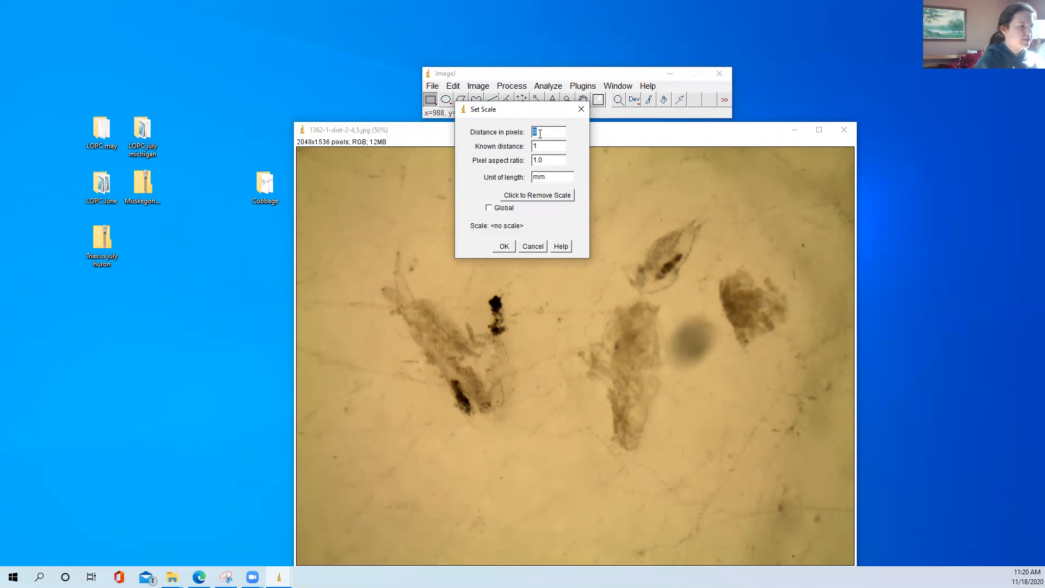
text(713)
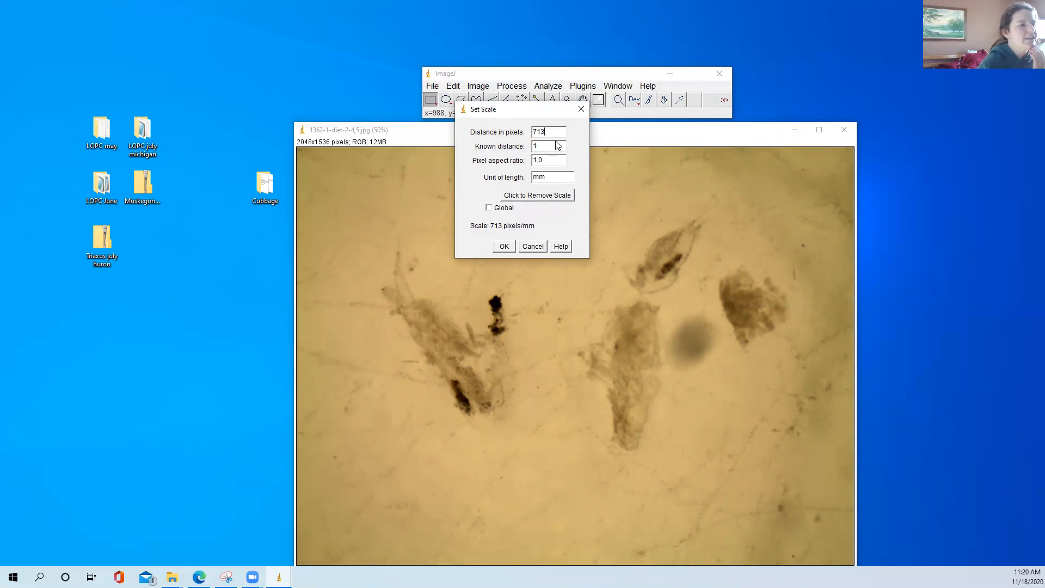
click(501, 246)
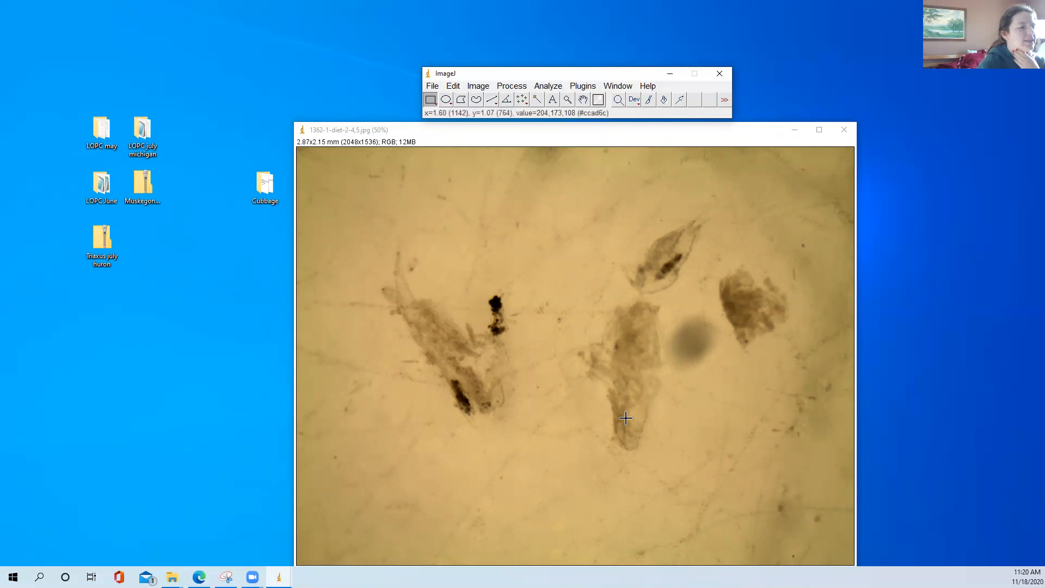
Measure the small upper-right organism with a straight line about 0.47 mm long, and place the results window beside the image
click(491, 101)
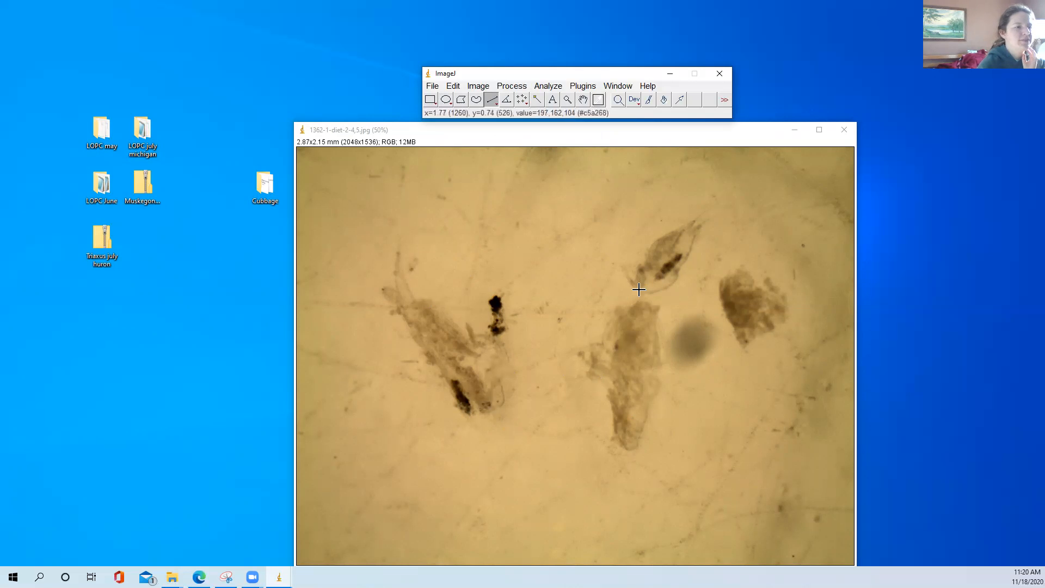
click(677, 237)
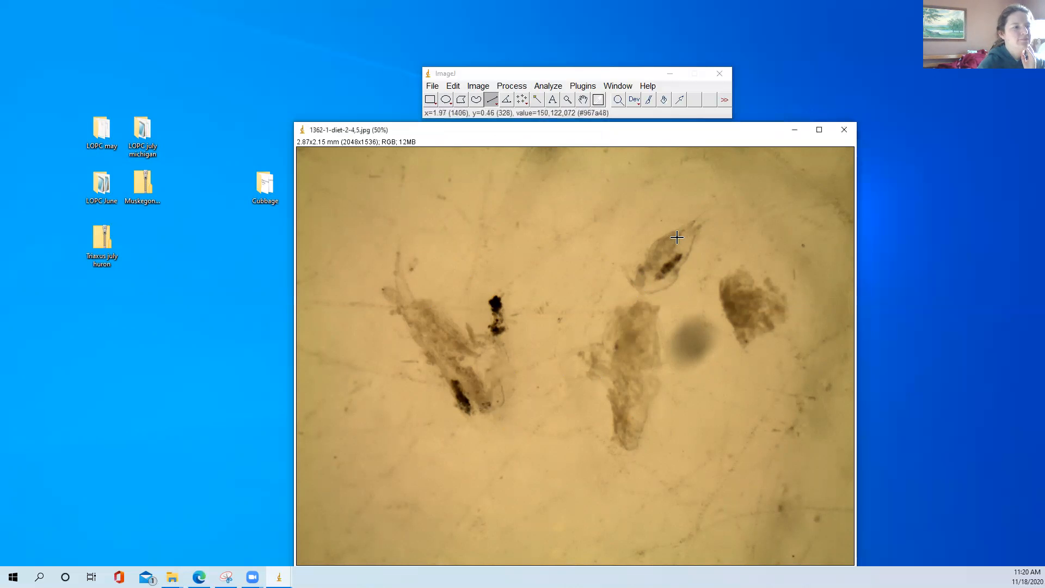
drag(638, 290, 699, 221)
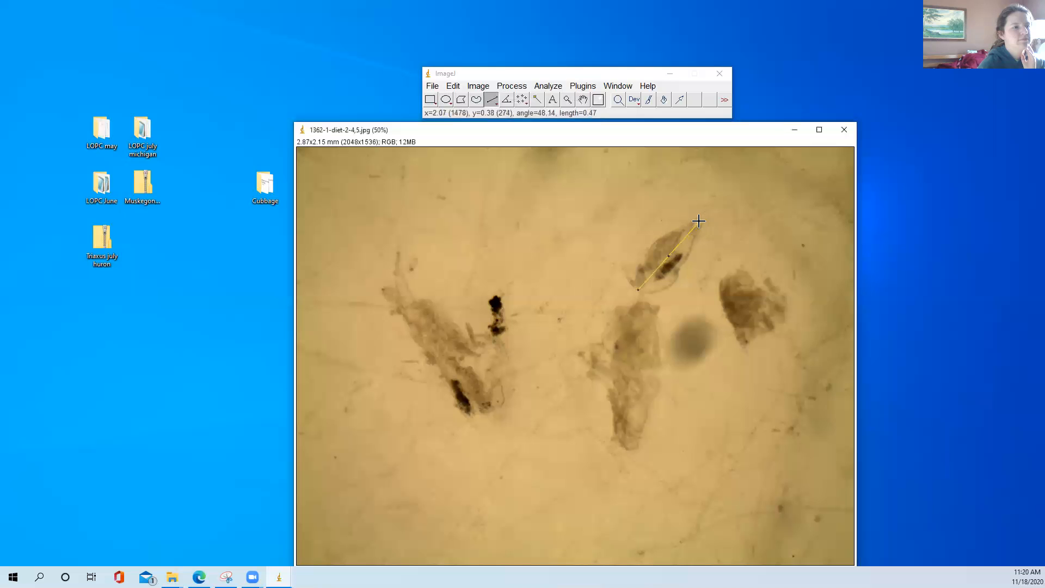
click(547, 86)
click(567, 100)
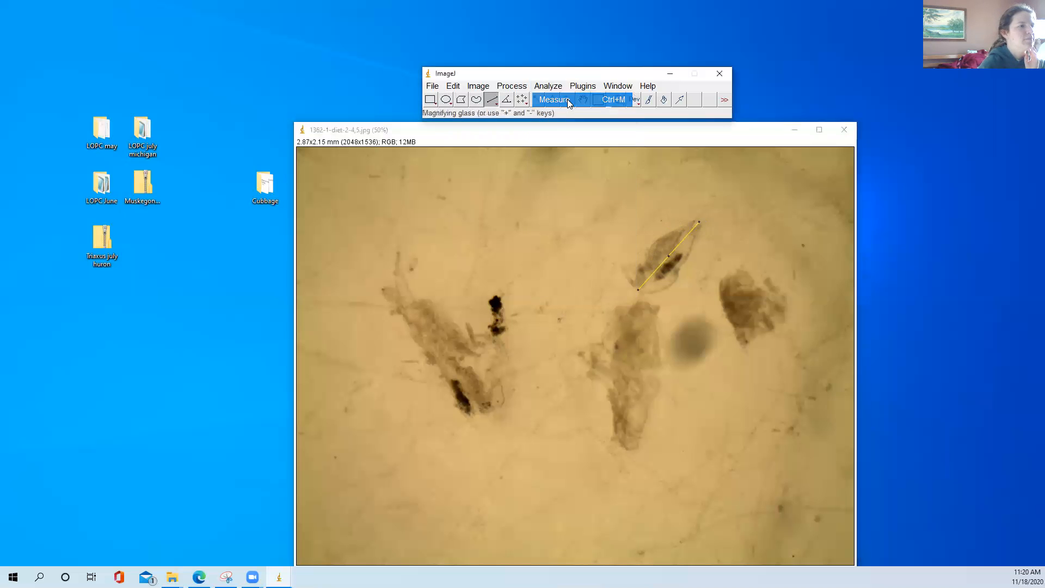
drag(289, 309, 313, 308)
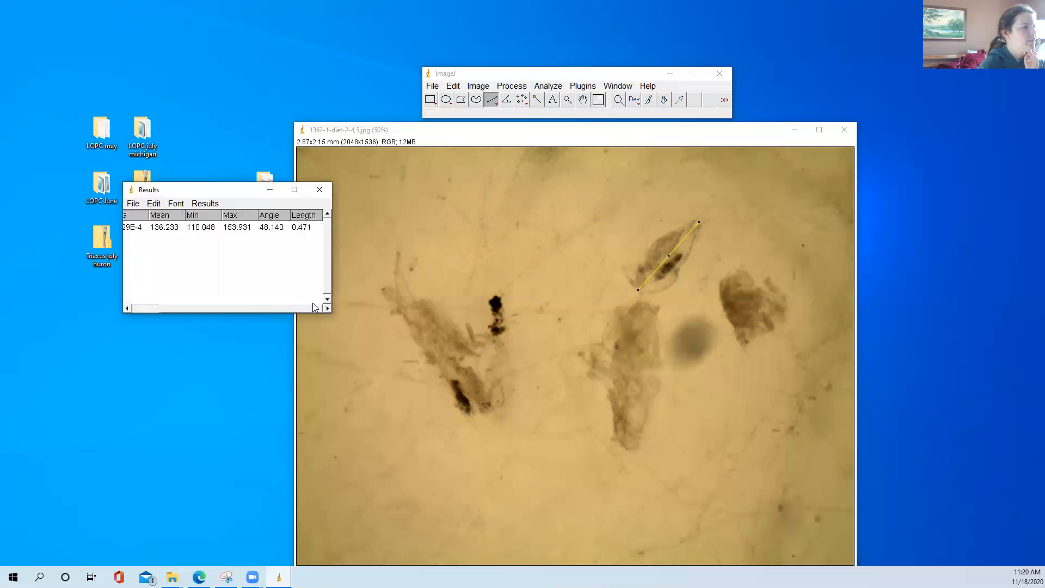
drag(241, 189, 352, 166)
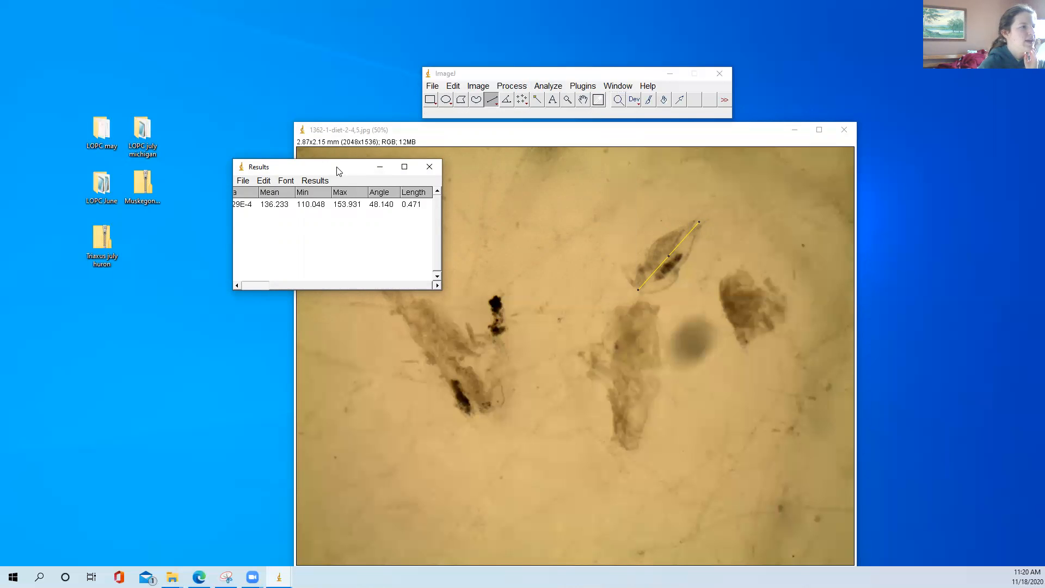
drag(337, 170, 152, 122)
Draw a straight line about 0.84 mm long along the left organism and record its measurement
click(493, 409)
drag(496, 407, 395, 280)
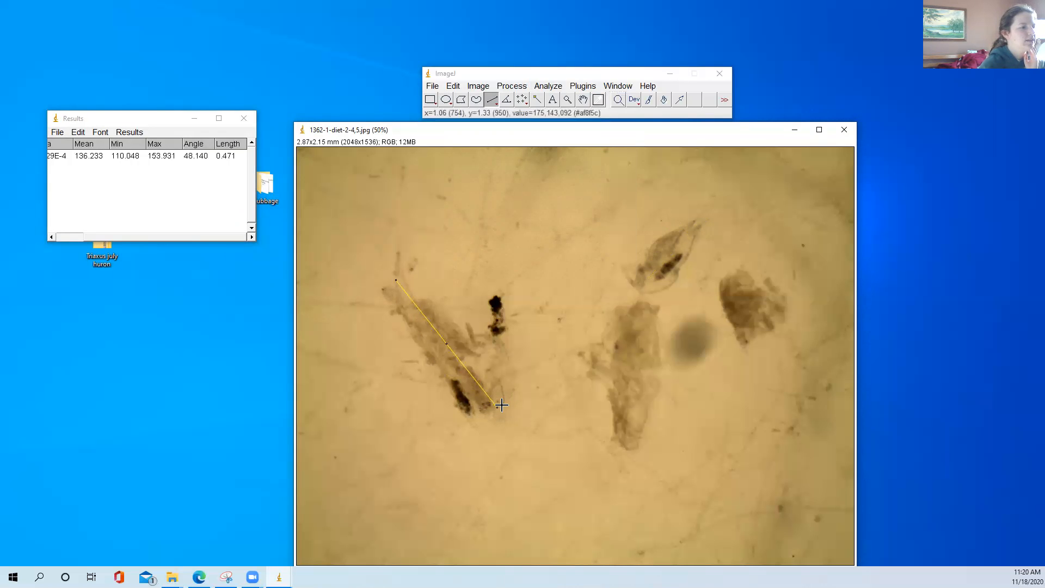
click(548, 86)
click(552, 96)
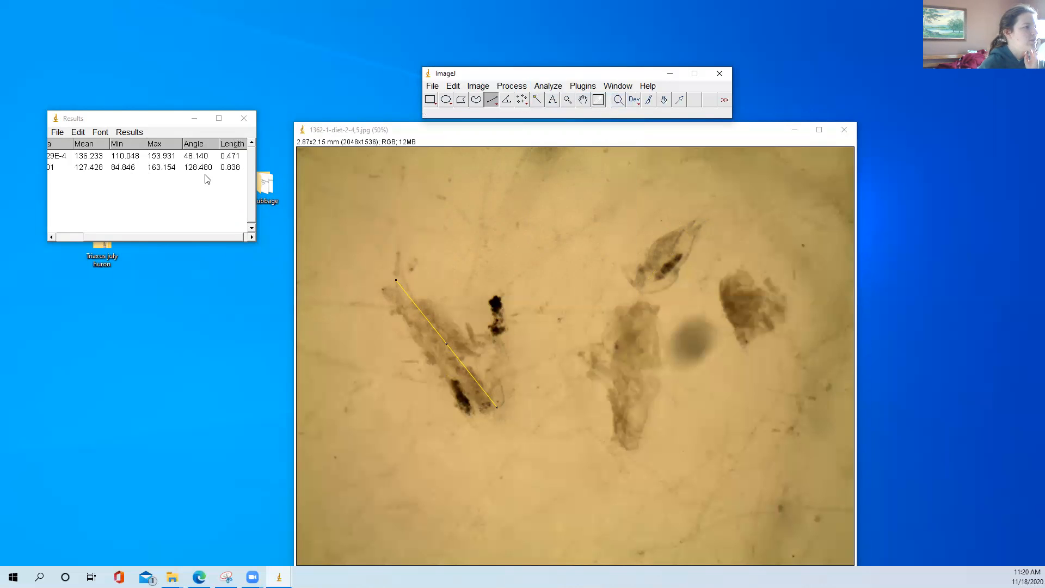
Measure the central lower organism with a straight line about 0.75 mm long, and reposition the results window beside the image
click(626, 447)
drag(631, 363, 643, 304)
click(547, 87)
click(551, 98)
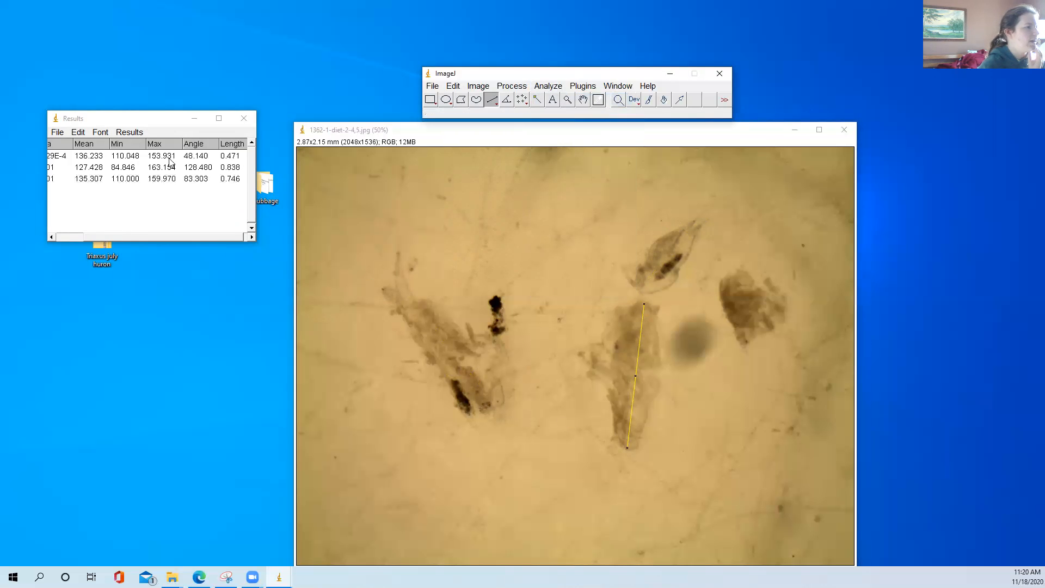
drag(153, 119, 380, 135)
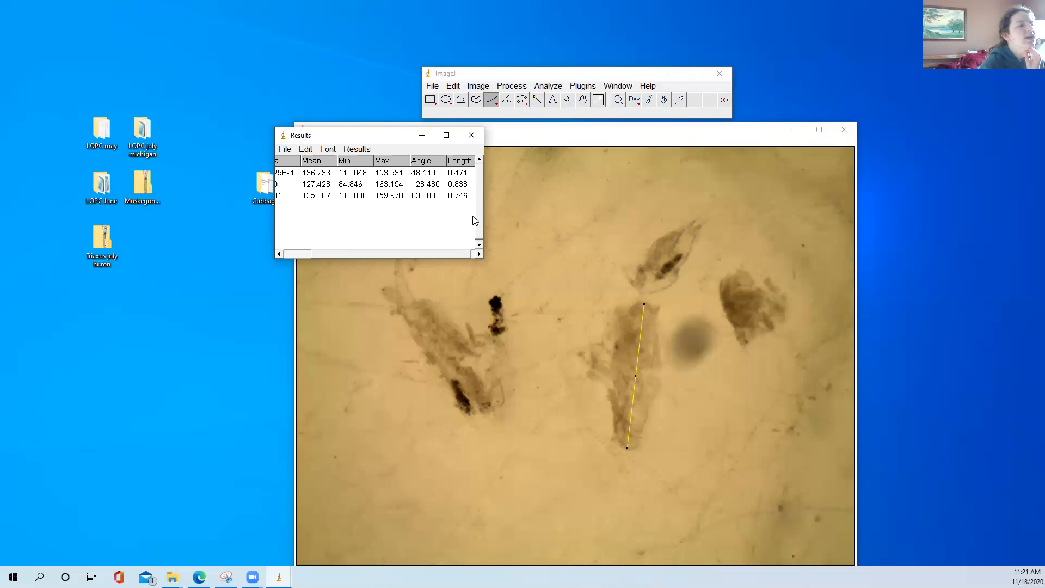
drag(387, 142, 220, 225)
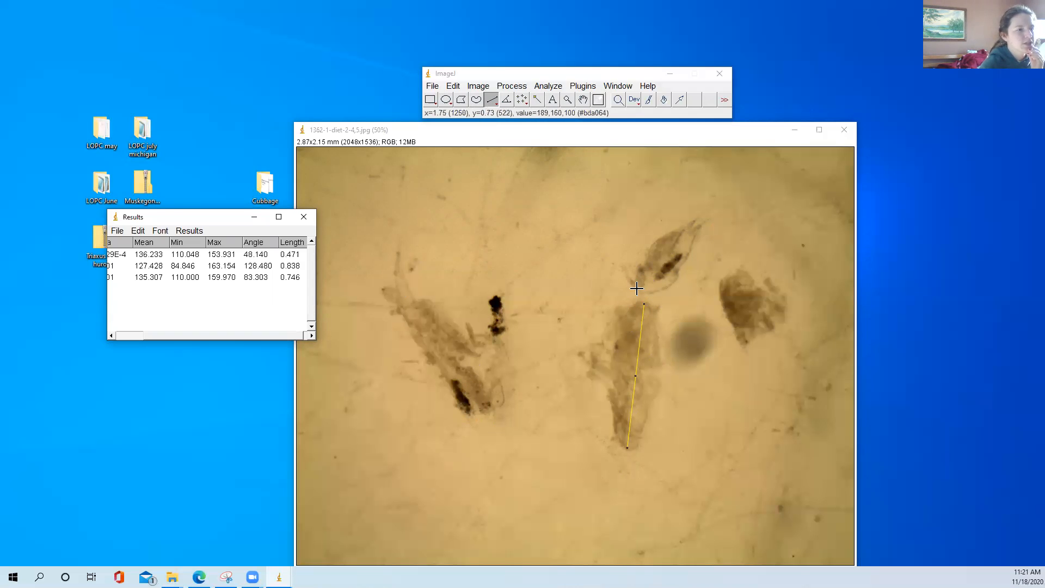
Redraw the straight line along the small upper-right organism so it extends past its tip, and move the results window over the image
drag(638, 290, 707, 207)
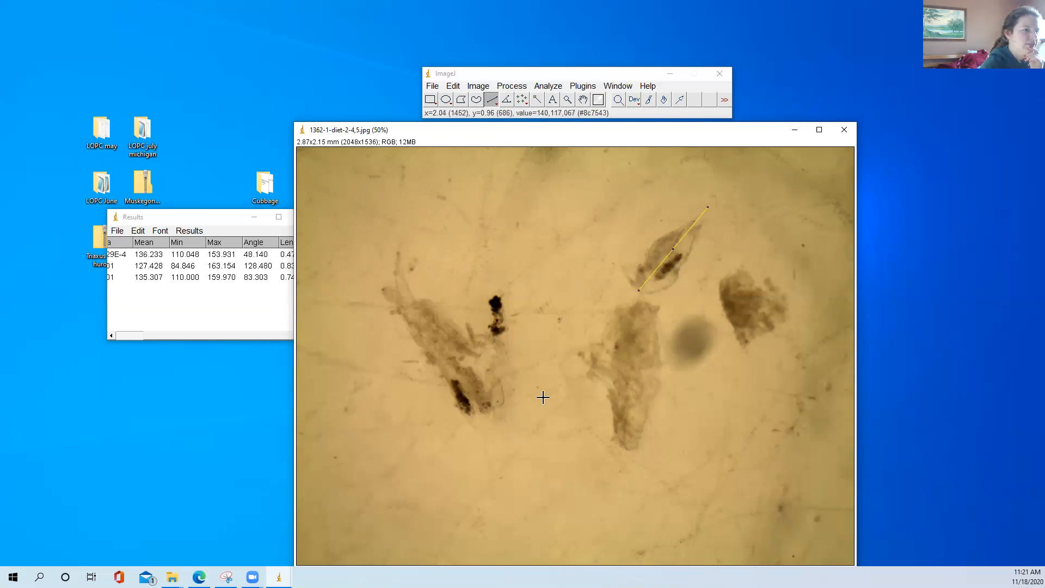
click(220, 220)
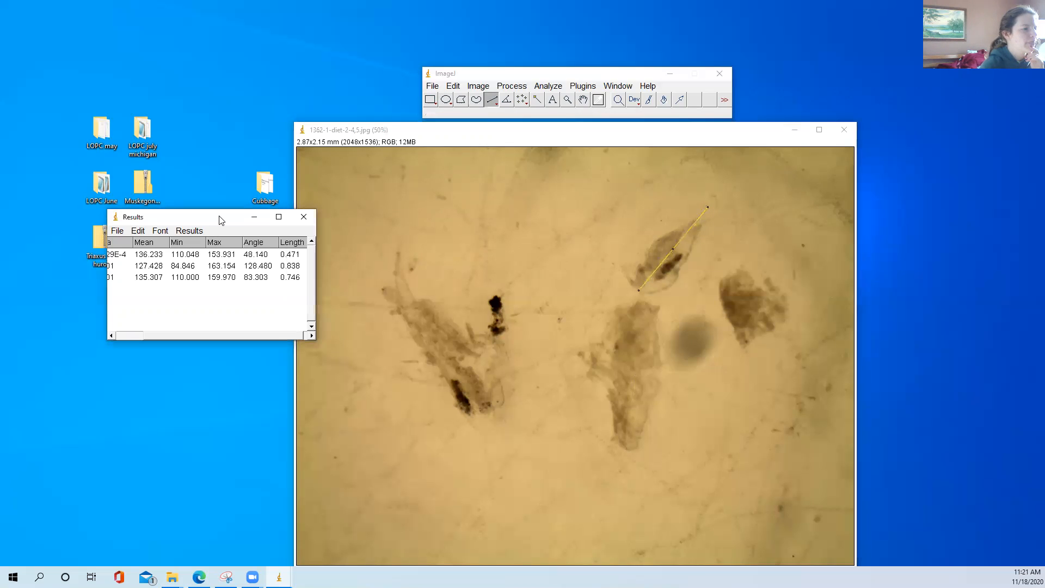
drag(215, 220, 471, 177)
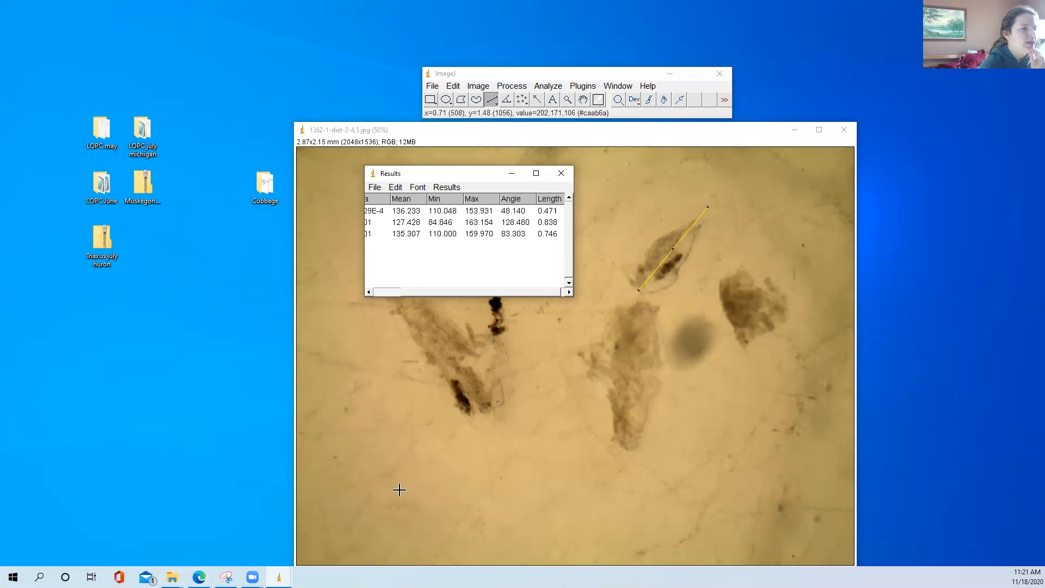
Switch to the LTBB_Prioritized_core_larvae spreadsheet in the browser and examine the fish ID, fish length and yolk sac columns
mouse_move(199, 577)
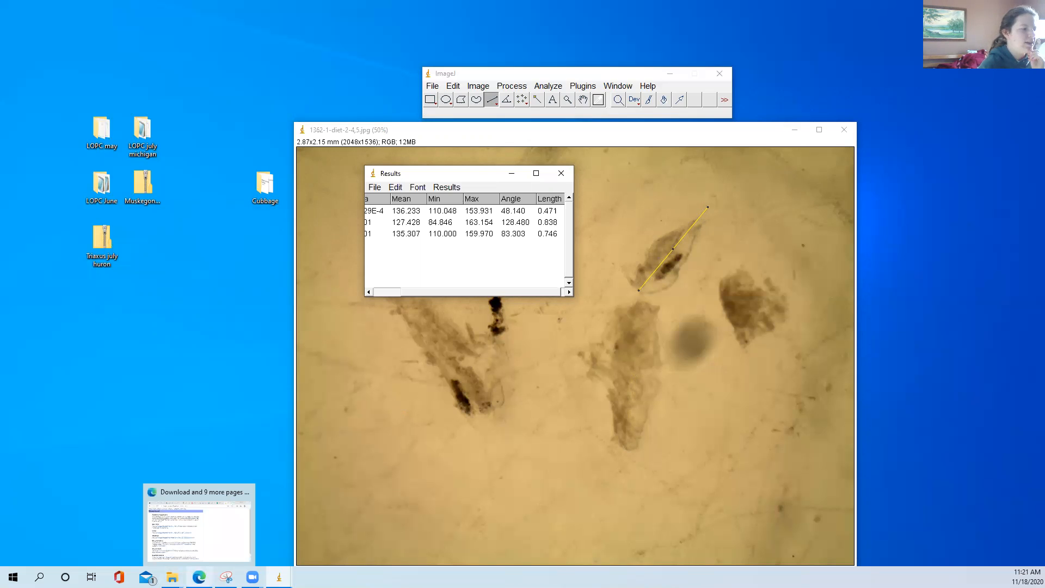
click(199, 522)
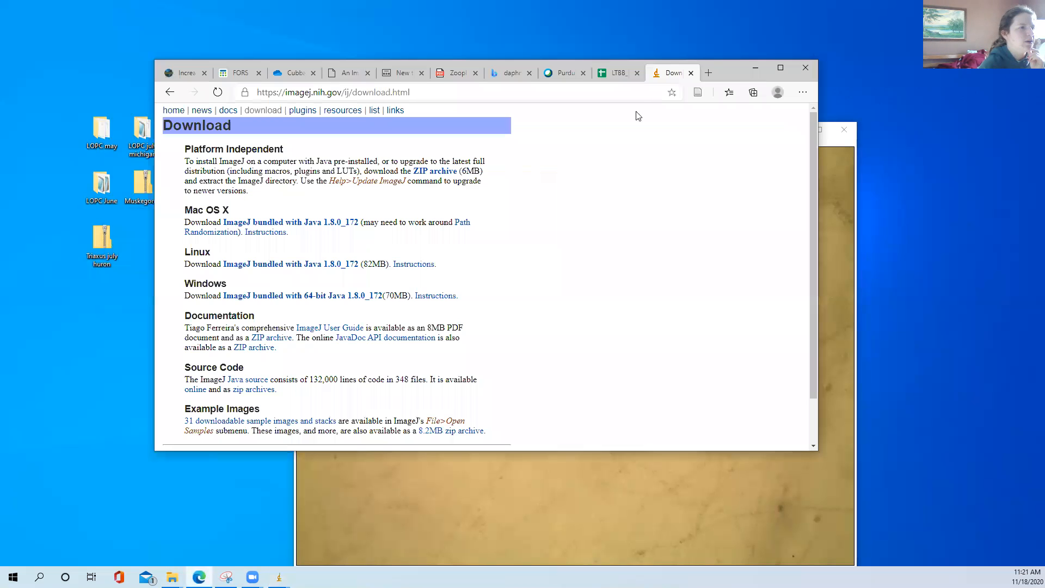
click(610, 74)
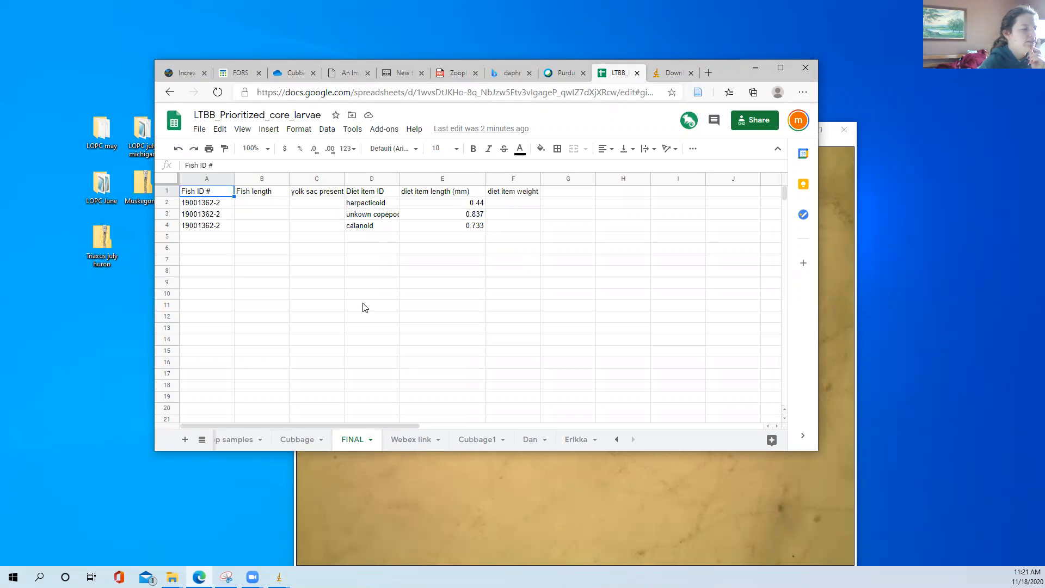
click(199, 206)
click(208, 218)
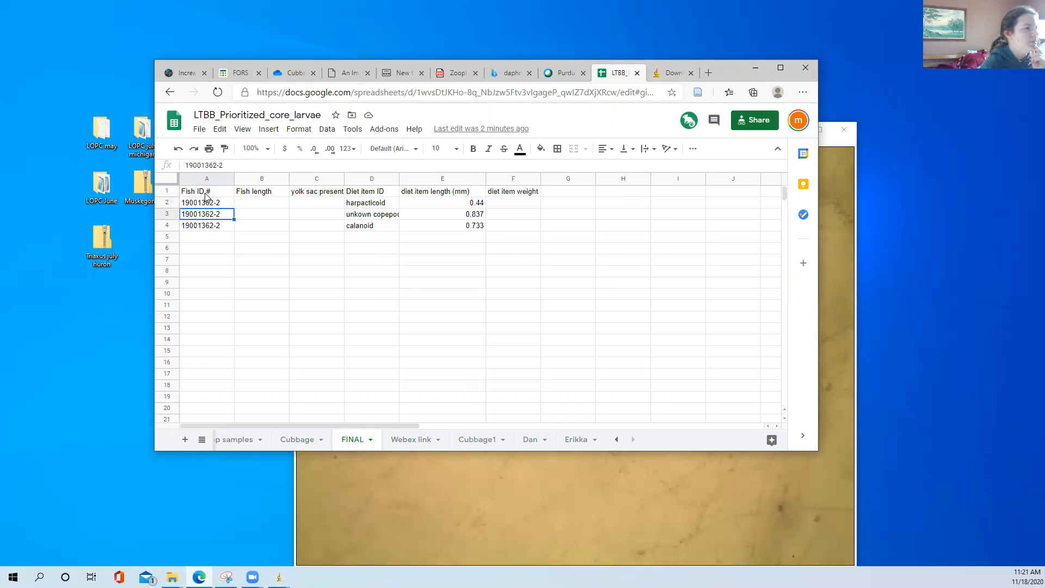
click(210, 205)
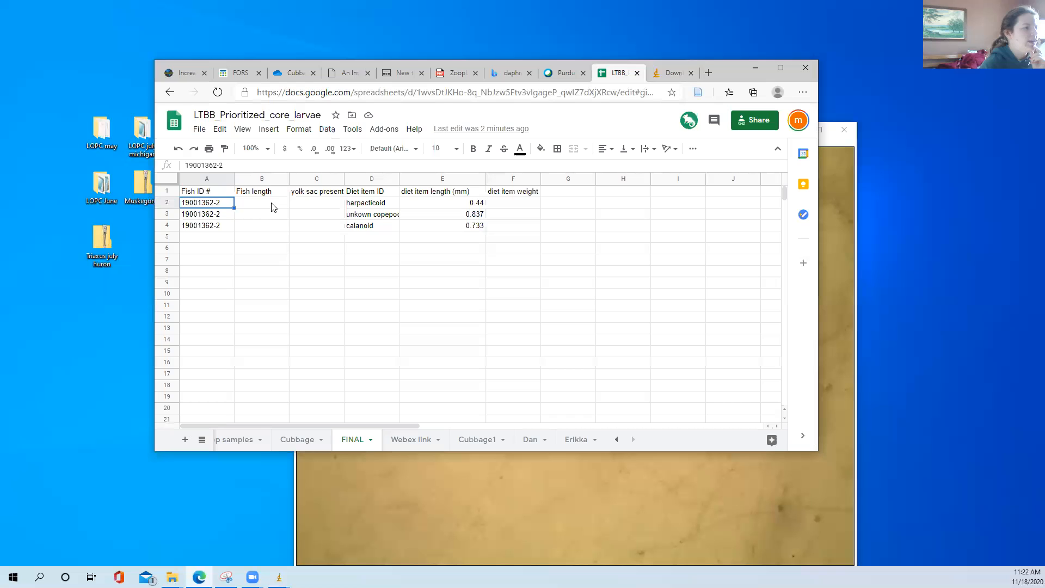
click(273, 207)
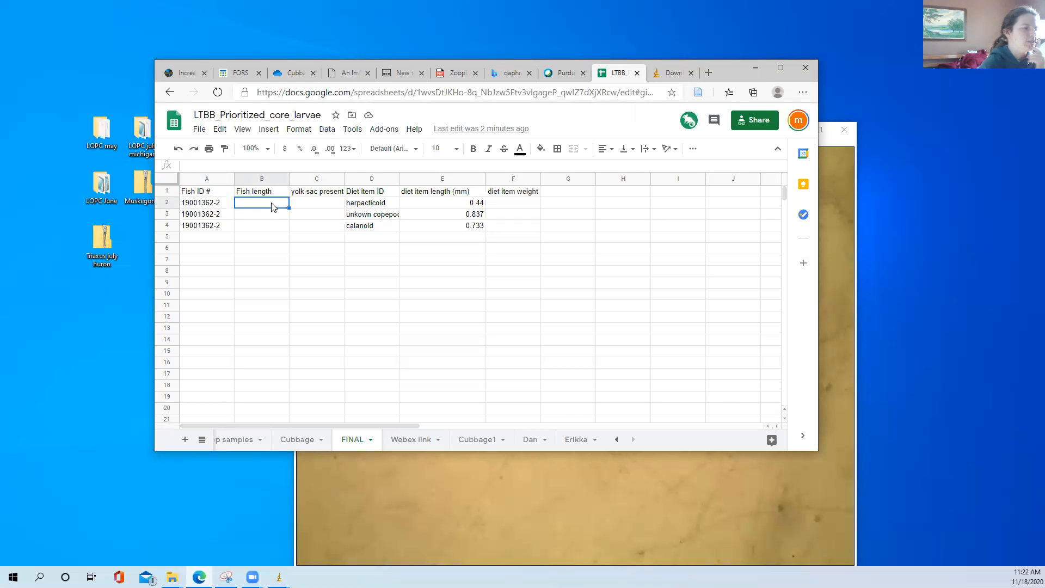
click(327, 196)
click(321, 207)
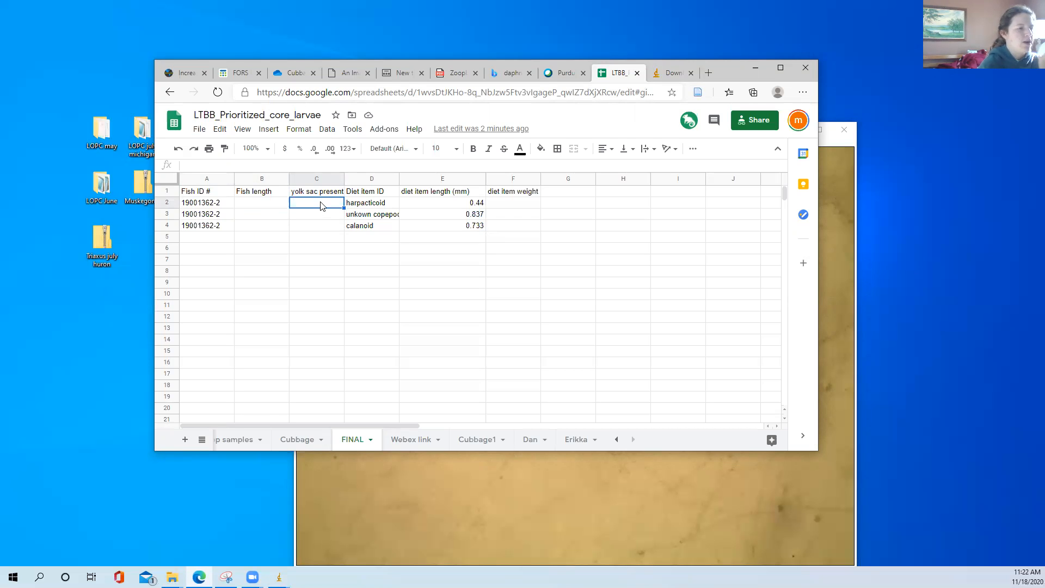
Compare the Cubbage sheet with the FINAL sheet, and examine the FINAL sheet's diet item ID and length entries
click(291, 441)
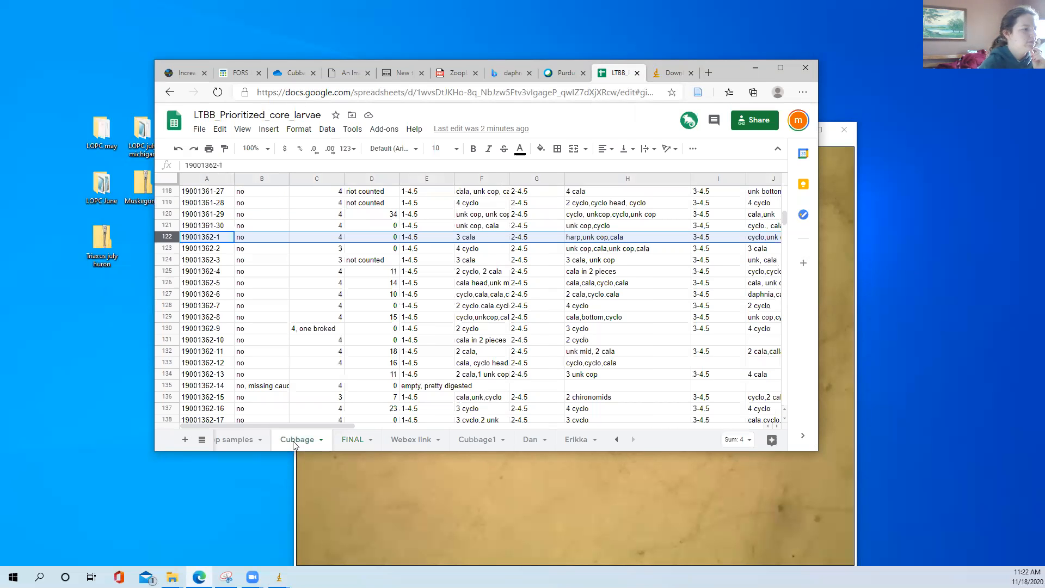
click(351, 440)
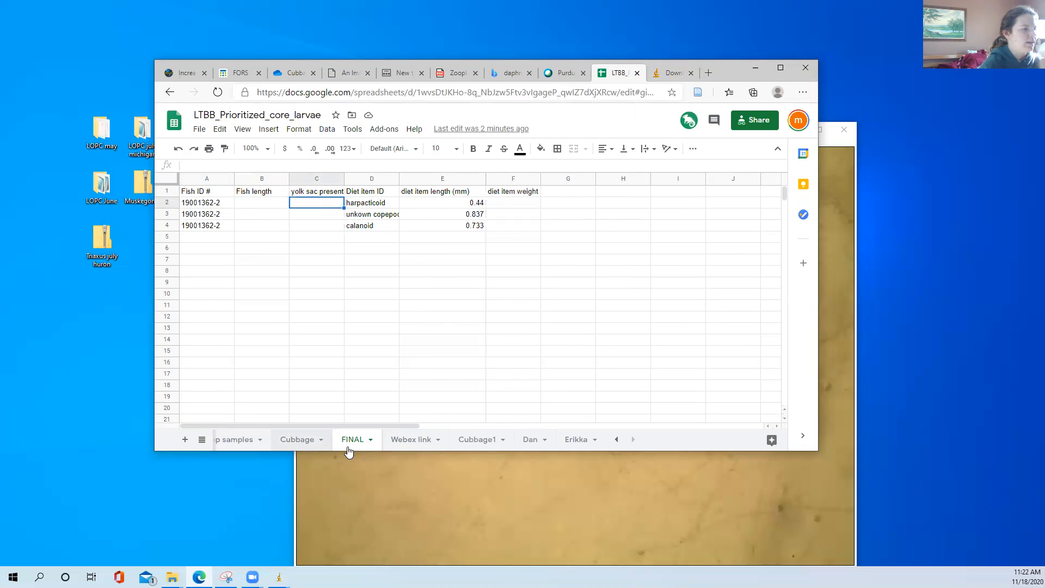
click(313, 442)
click(353, 440)
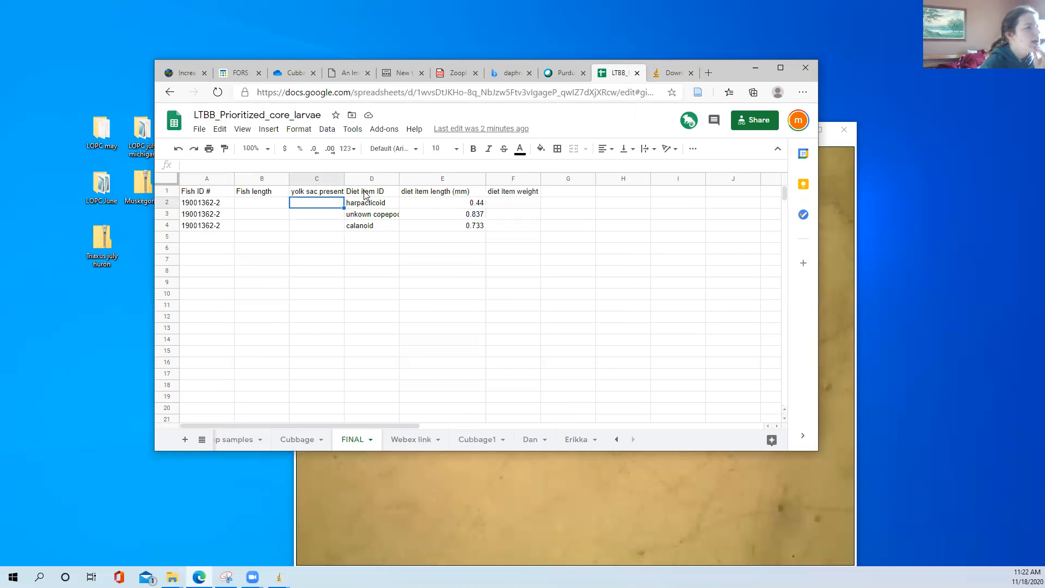
click(390, 204)
click(387, 217)
click(388, 224)
click(444, 204)
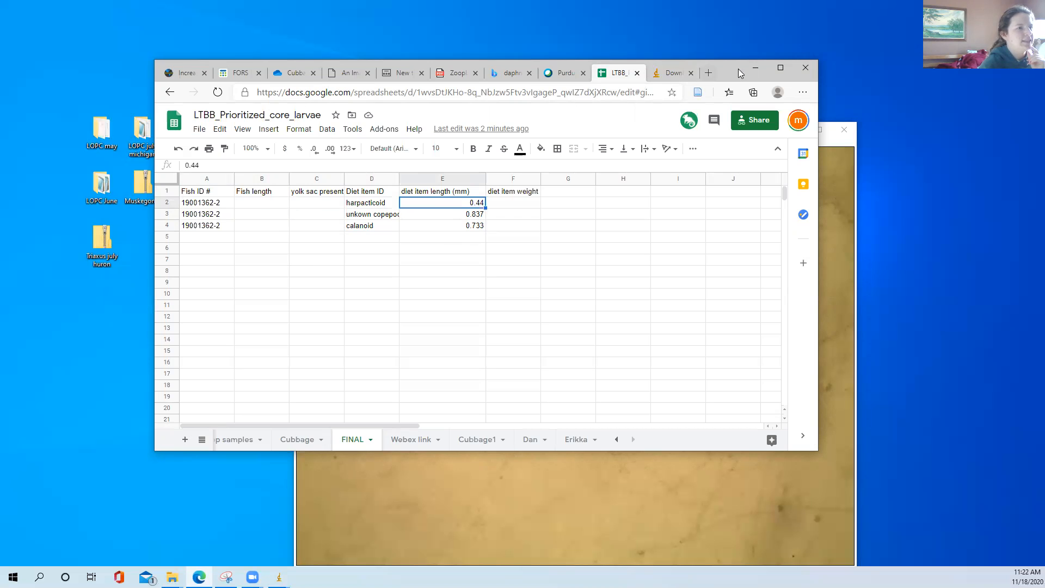
Arrange the spreadsheet and the ImageJ results window side by side so both sets of lengths can be read
drag(736, 71, 690, 233)
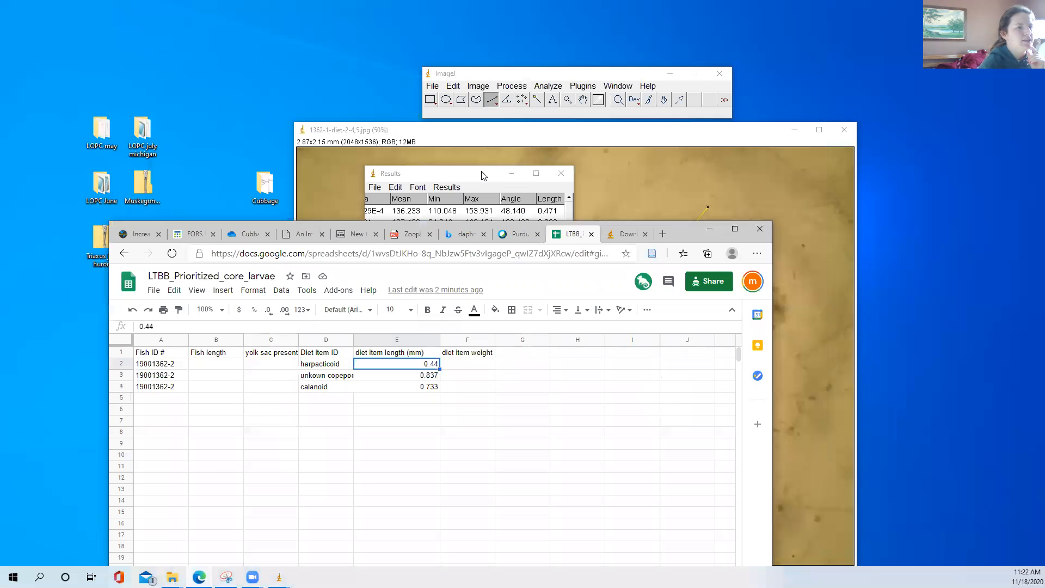
drag(466, 175, 827, 148)
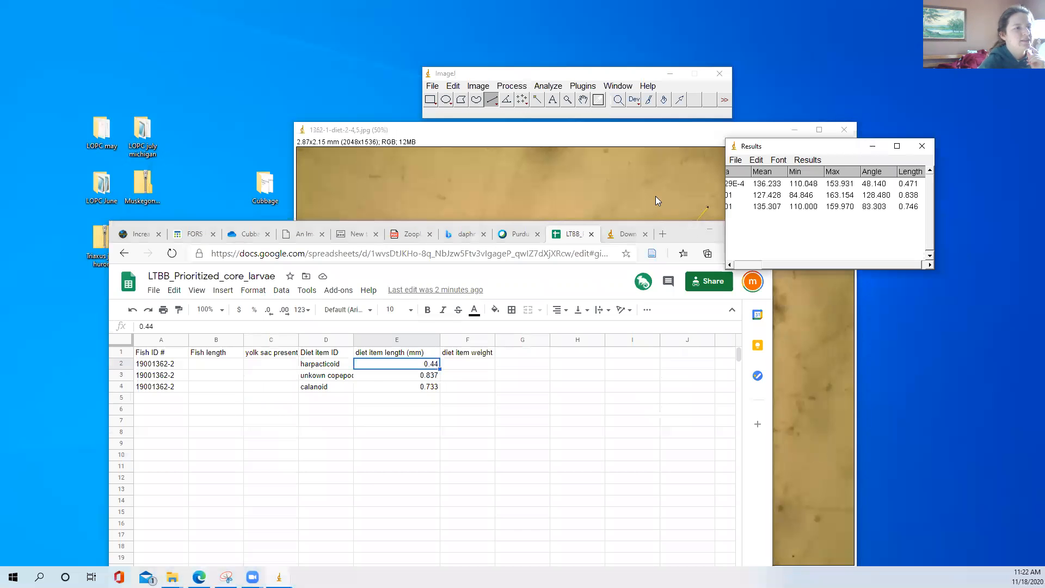
drag(690, 230, 651, 101)
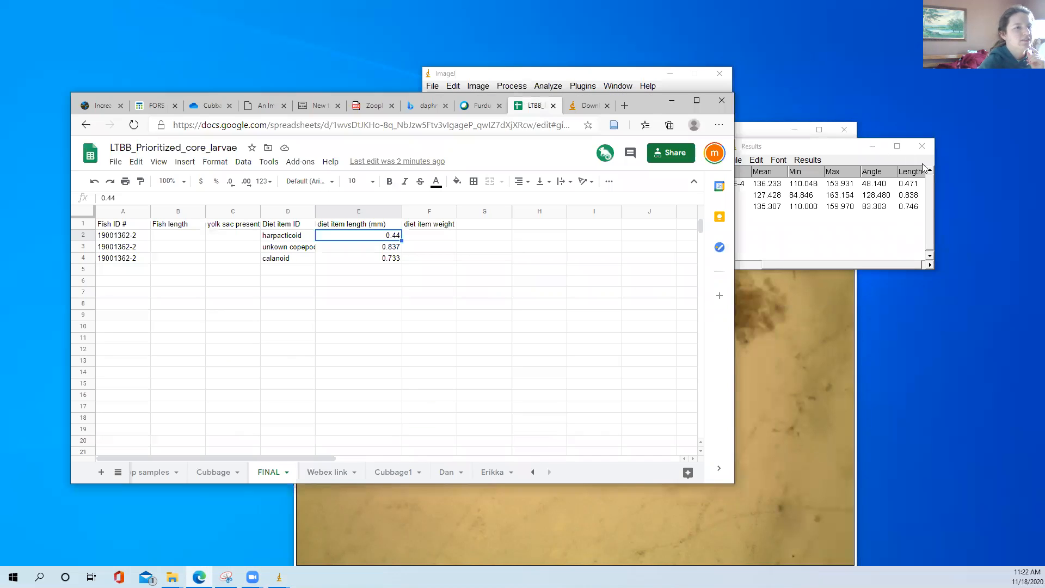
click(420, 238)
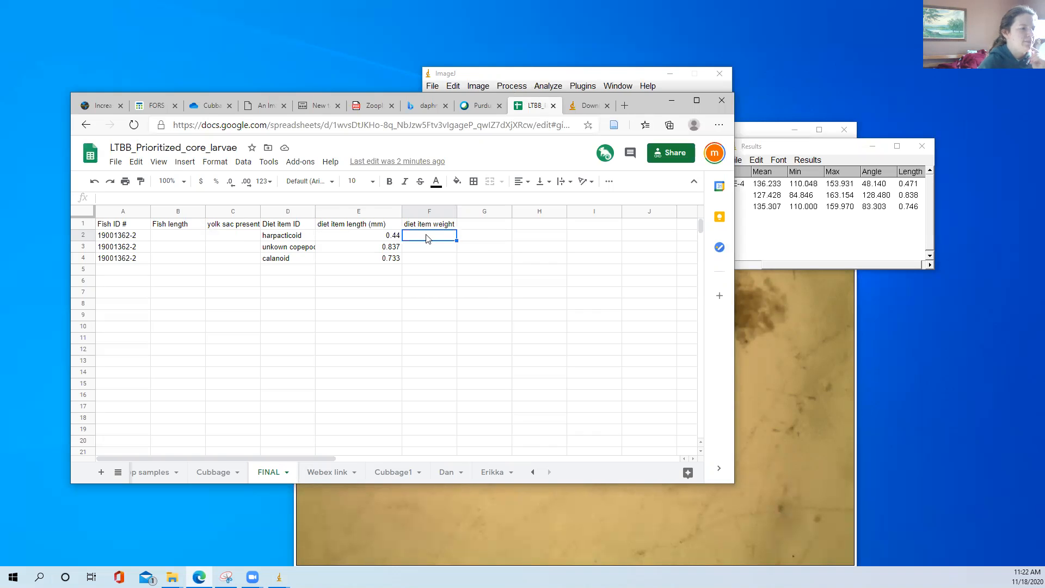
text(=)
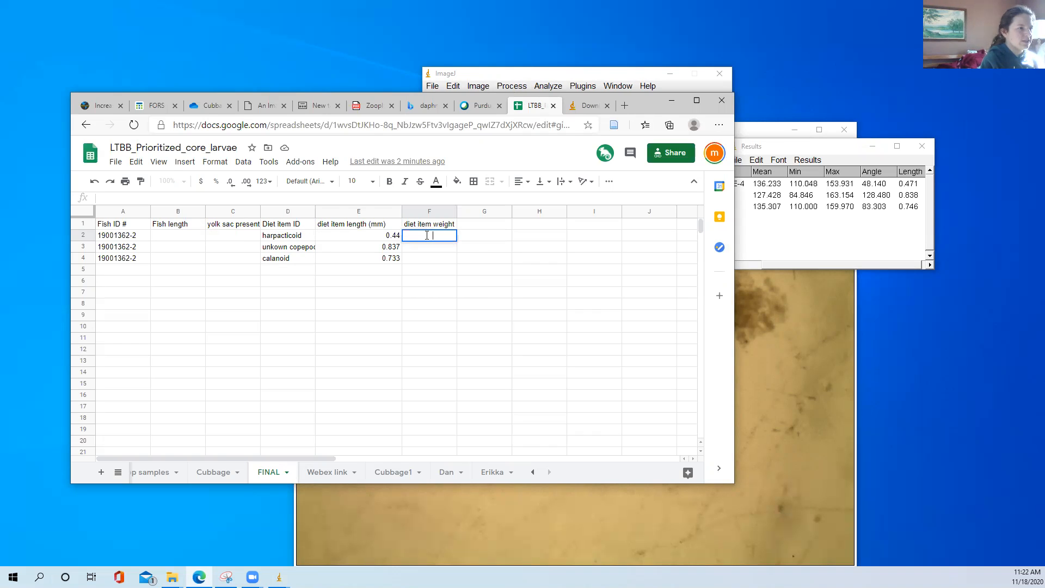
text(erhvoi45)
key(BackSpace)
key(BackSpace)
key(BackSpace)
key(BackSpace)
key(BackSpace)
key(BackSpace)
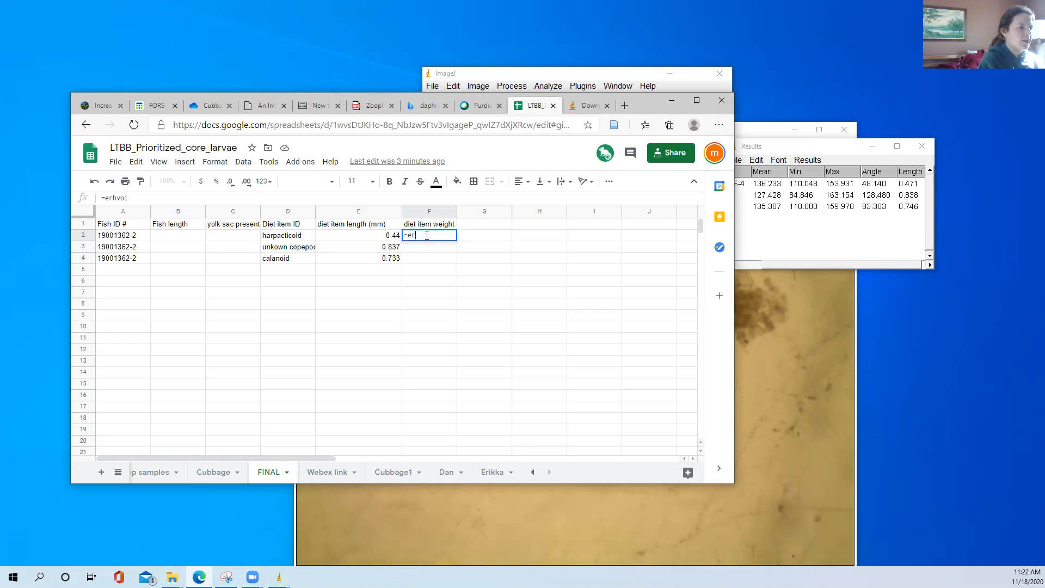
text(54764956789*aeoriu)
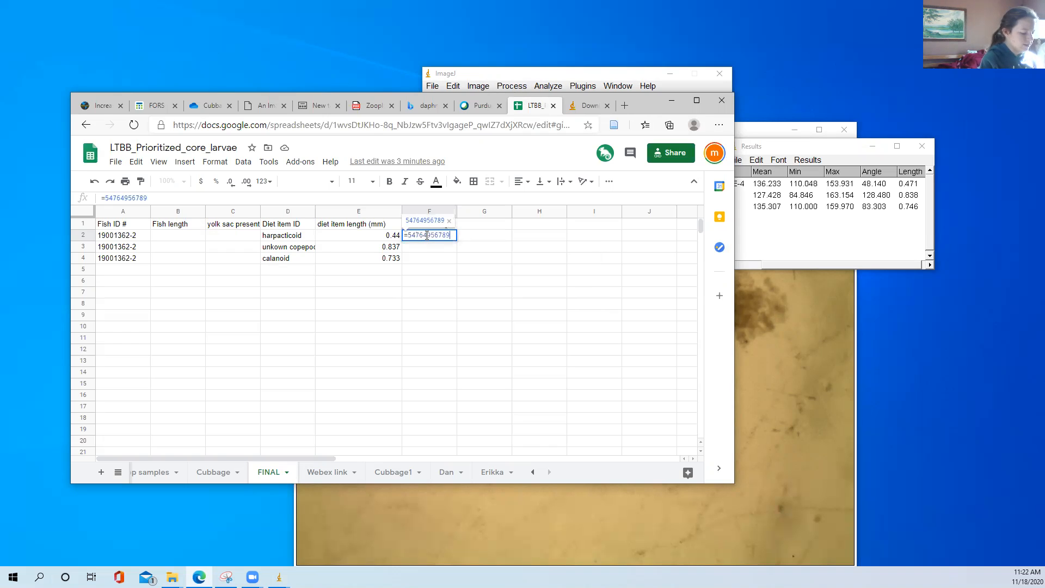
key(BackSpace)
key(BackSpace)
key(BackSpace)
key(BackSpace)
key(BackSpace)
key(BackSpace)
key(BackSpace)
key(BackSpace)
key(BackSpace)
key(BackSpace)
key(BackSpace)
key(BackSpace)
key(BackSpace)
key(BackSpace)
key(BackSpace)
key(BackSpace)
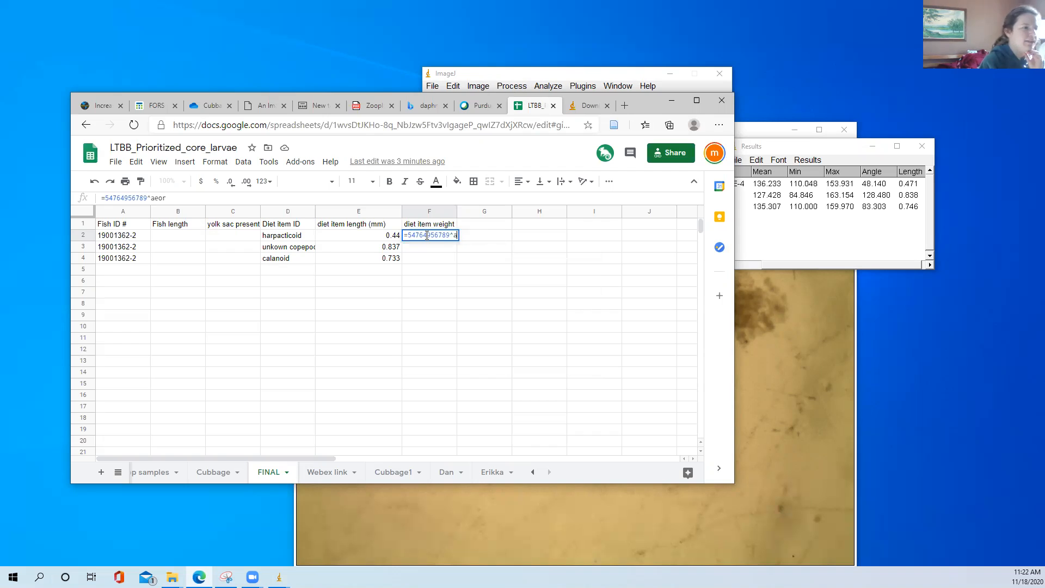
key(BackSpace)
key(BackSpace)
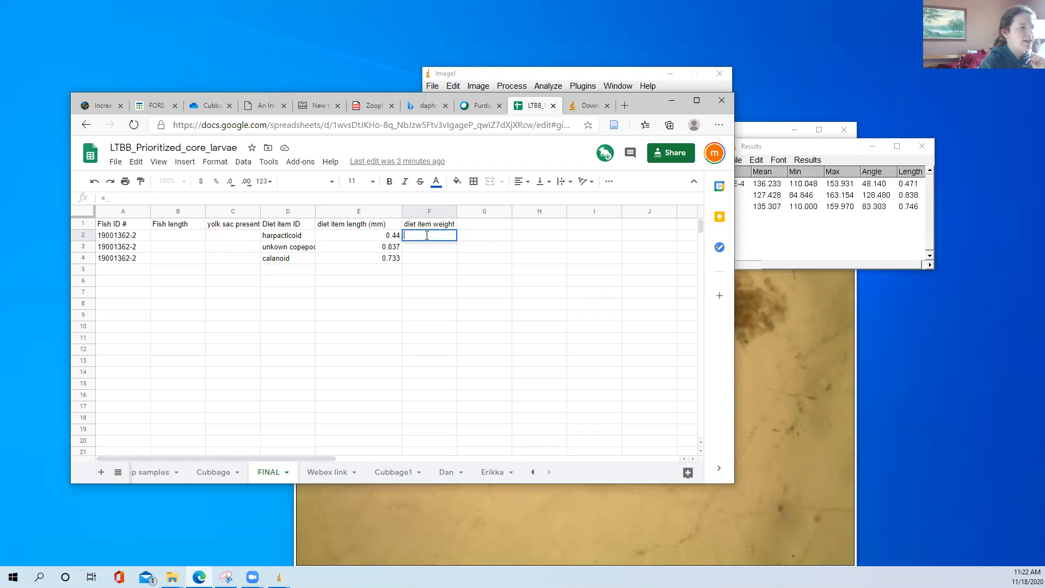
click(416, 255)
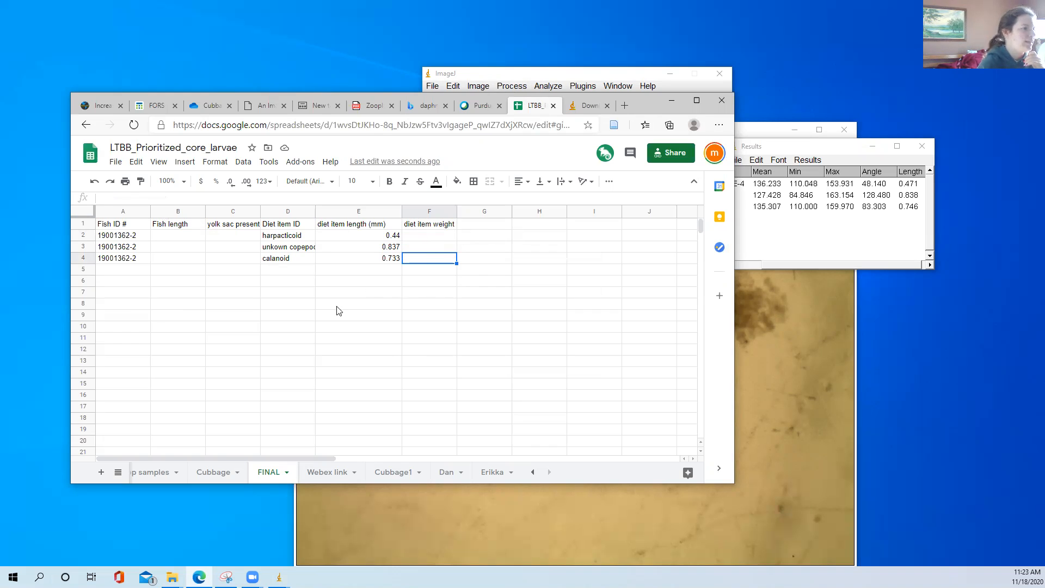
Minimize the spreadsheet window to return to ImageJ, and close the measurement results table
click(671, 105)
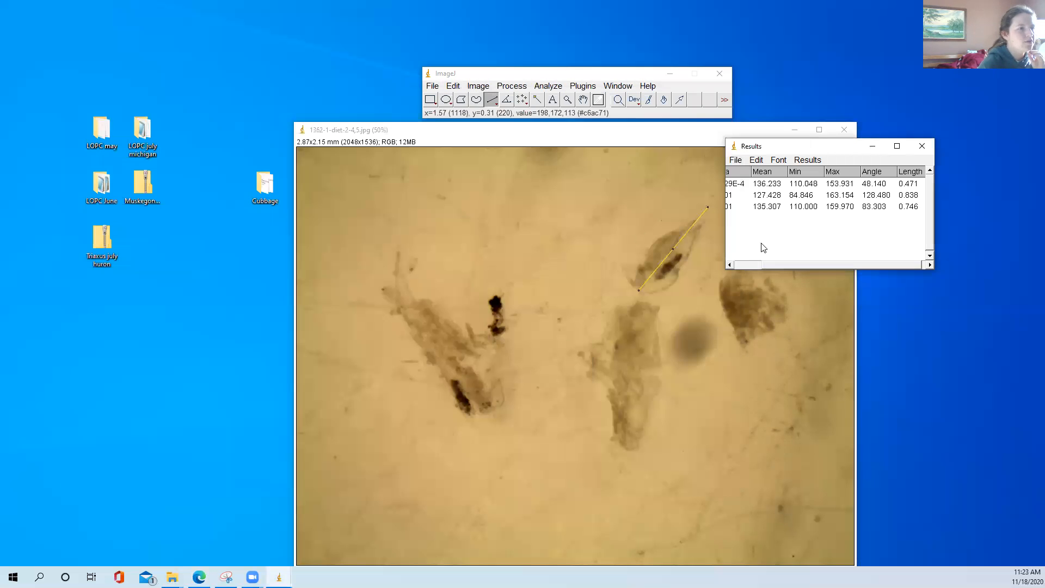
drag(790, 150, 175, 156)
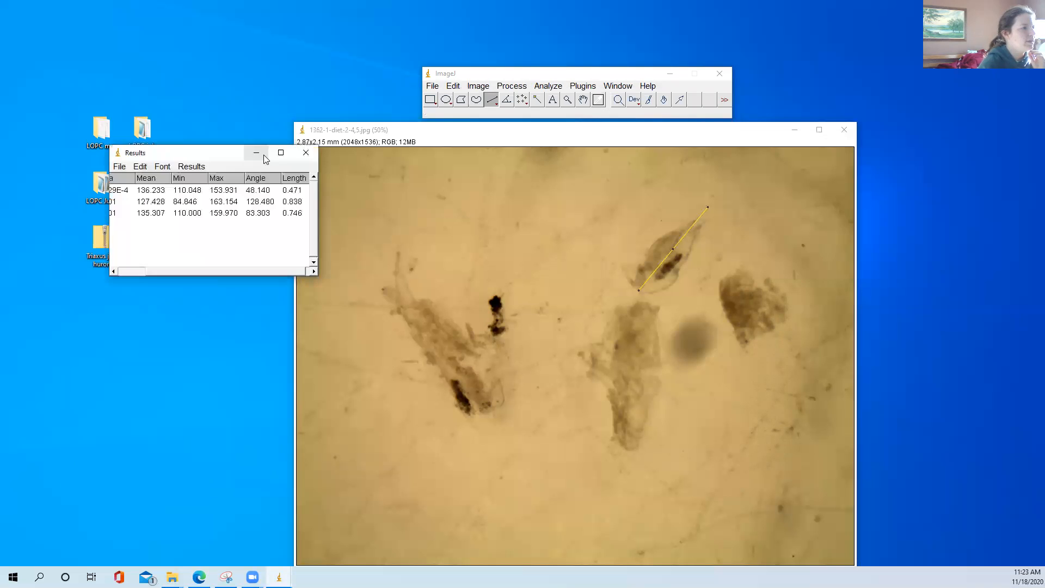
click(306, 153)
click(517, 179)
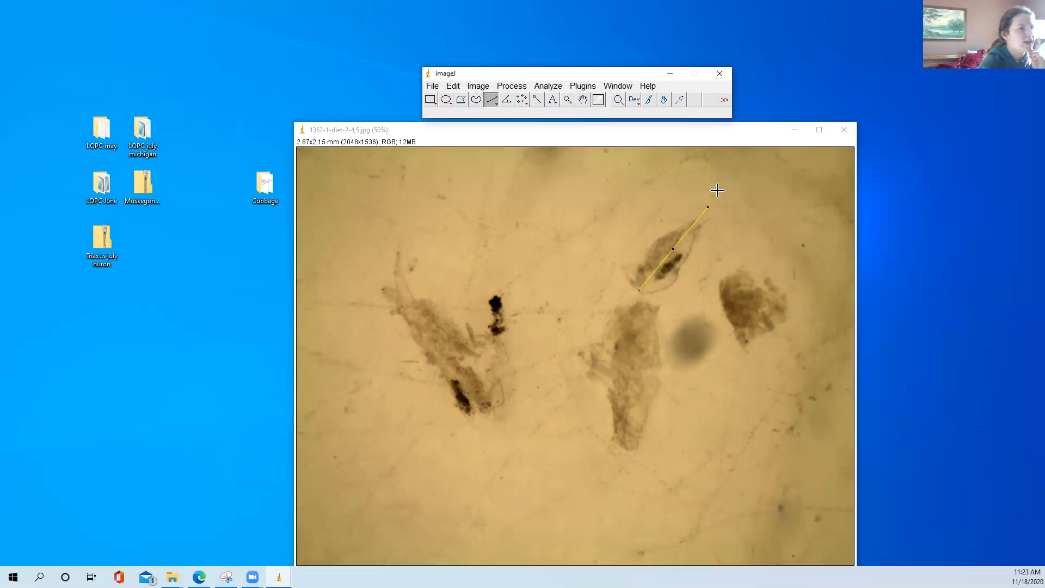
Open the fish image 1362-2-length-0.67 in ImageJ and place its window over the diet image
click(433, 86)
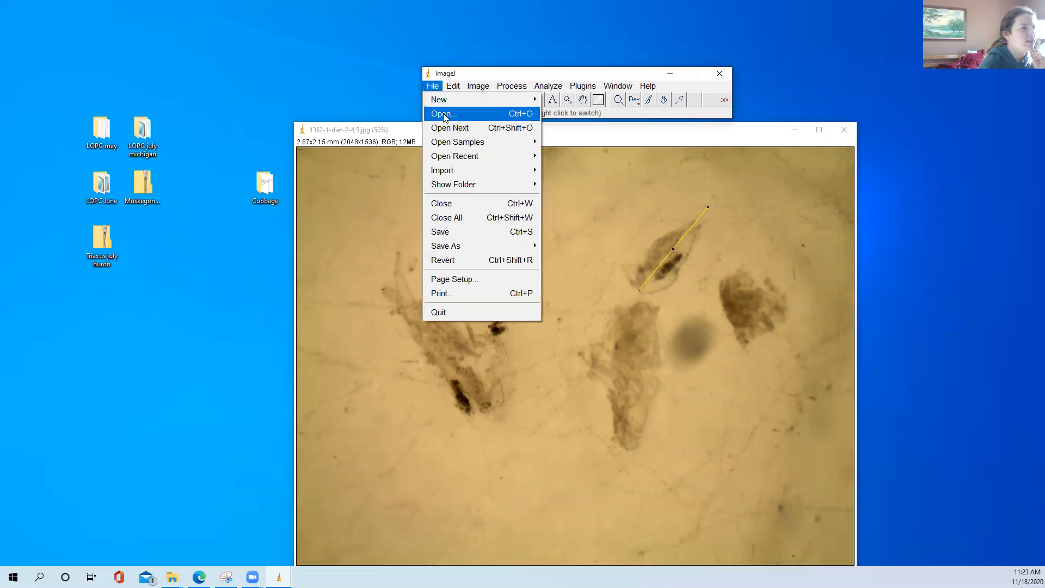
click(441, 117)
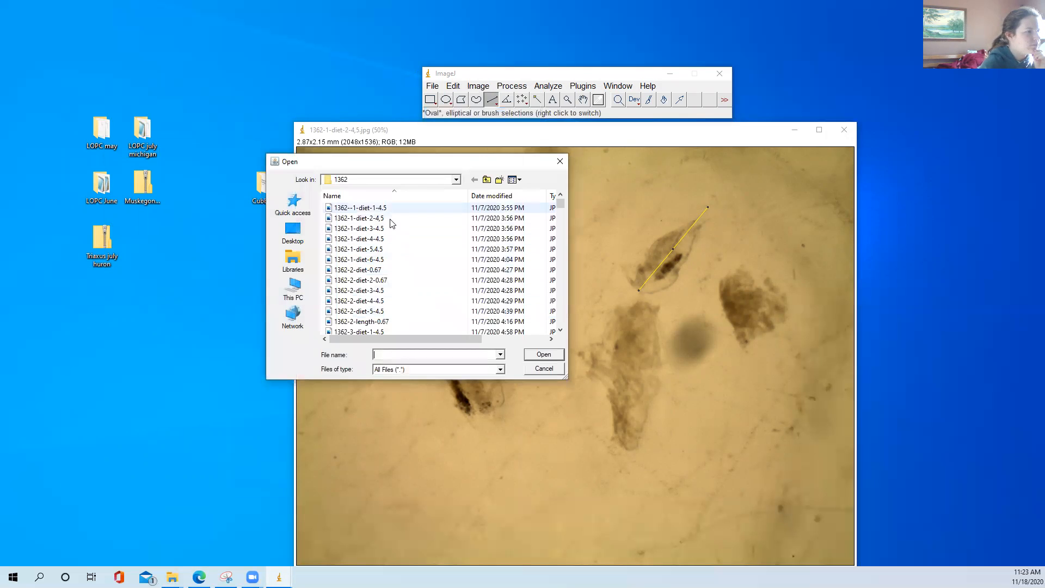
click(385, 322)
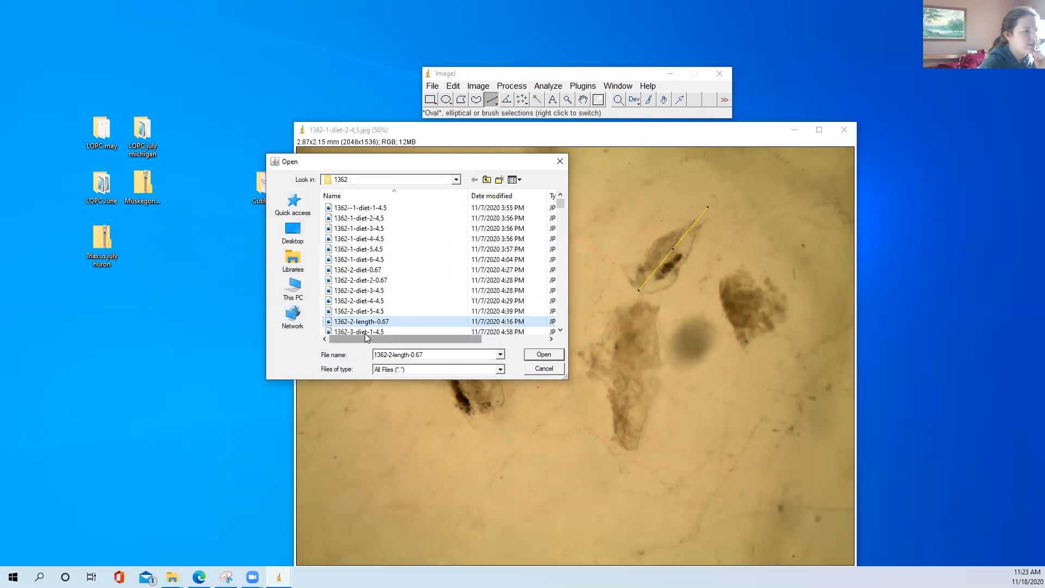
click(544, 355)
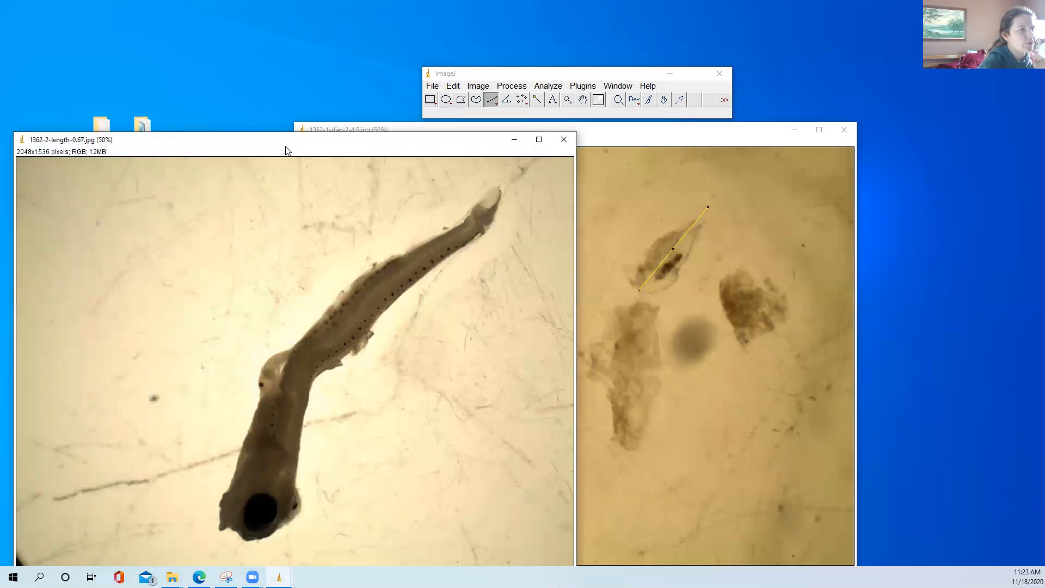
drag(285, 151, 564, 139)
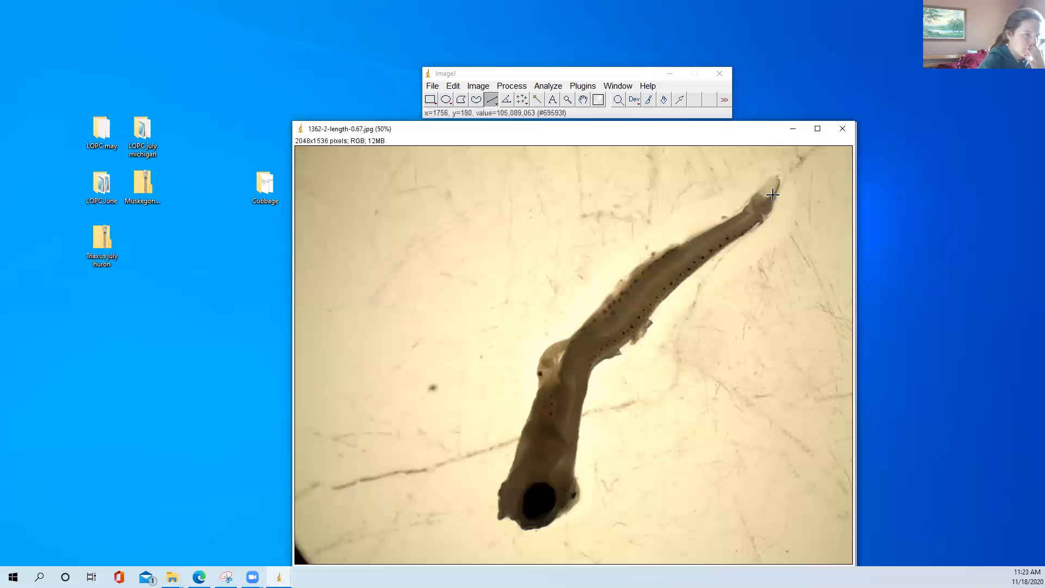
drag(781, 176, 597, 386)
drag(549, 442, 515, 521)
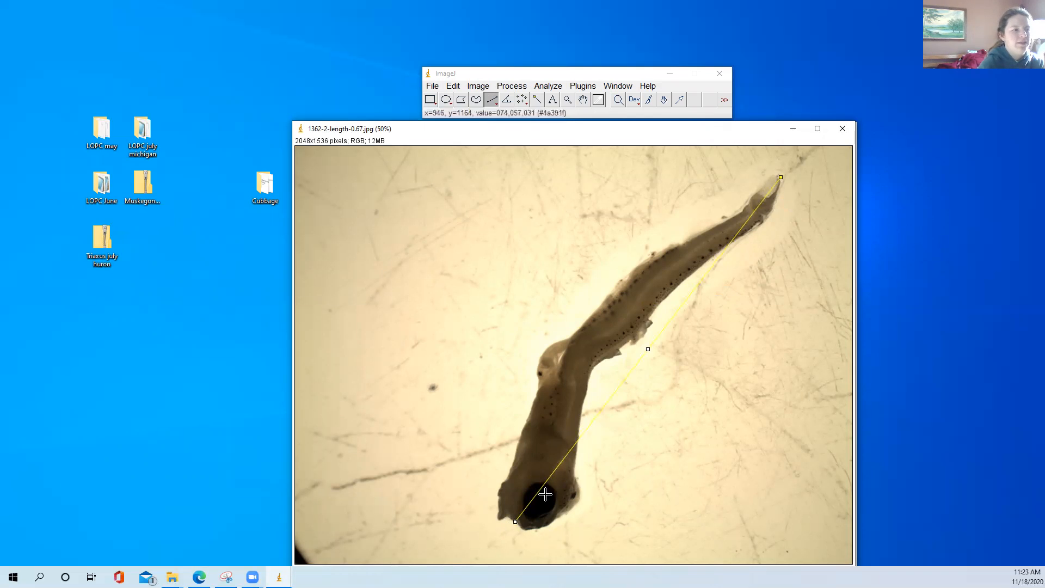
drag(773, 174, 646, 295)
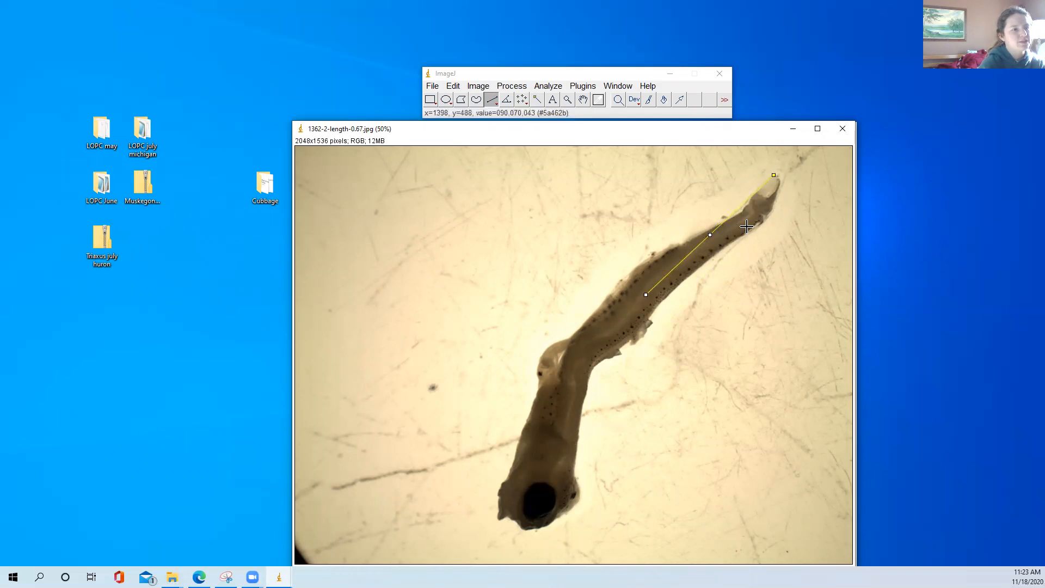
mouse_move(776, 178)
mouse_down()
mouse_move(681, 278)
mouse_move(621, 313)
mouse_move(577, 361)
mouse_up()
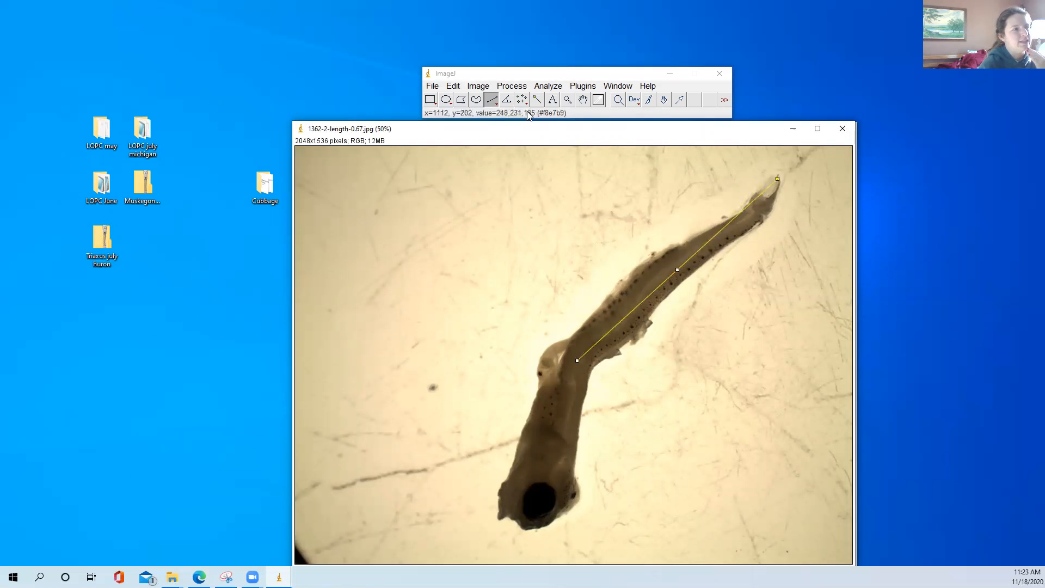
click(548, 86)
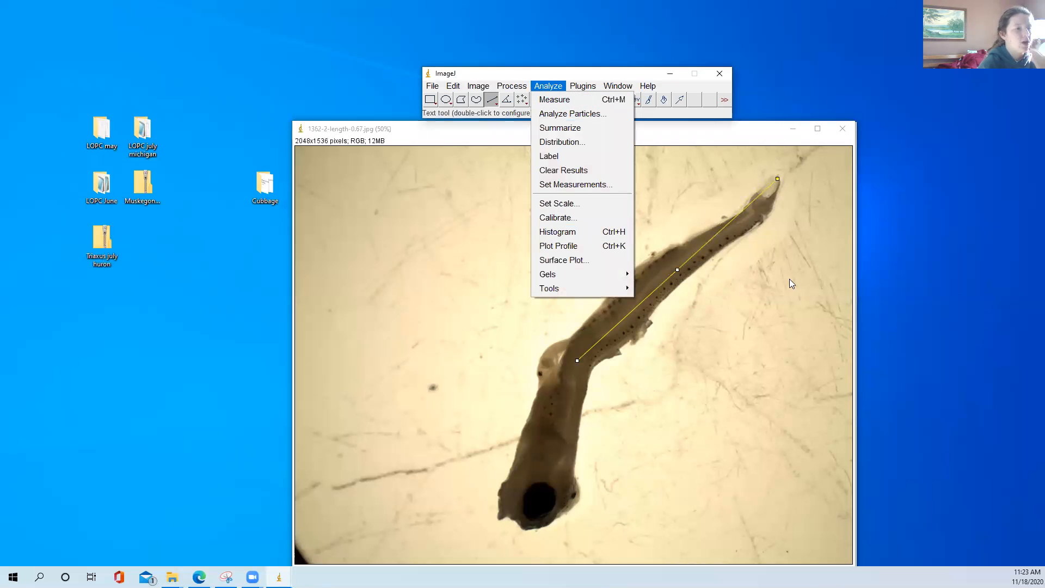
click(770, 314)
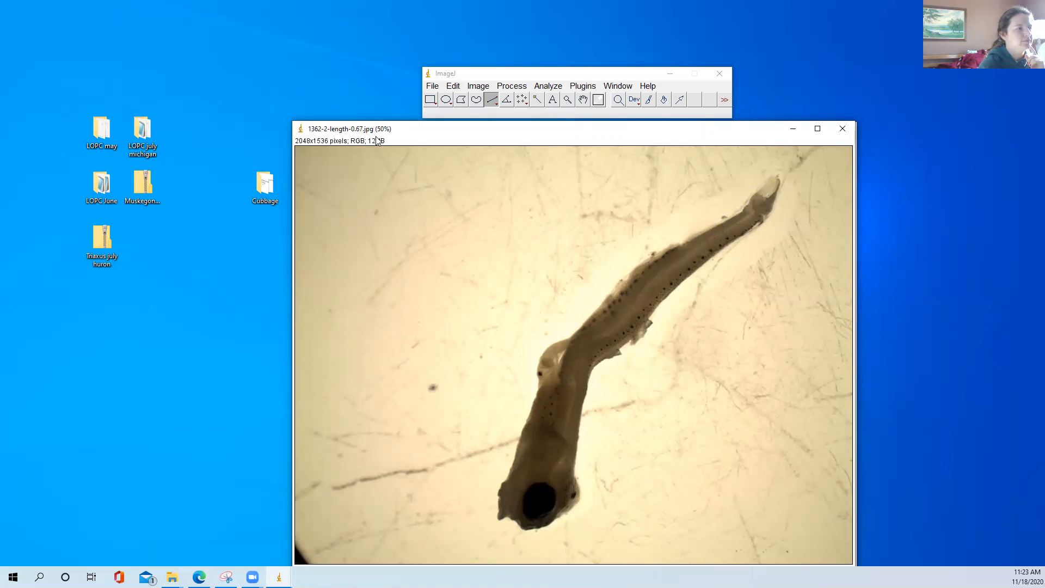
Measure a straight line from the fish's tail tip to its mid-body bend, and discard the result without saving
mouse_move(779, 180)
mouse_down()
mouse_move(664, 266)
mouse_move(568, 375)
mouse_up()
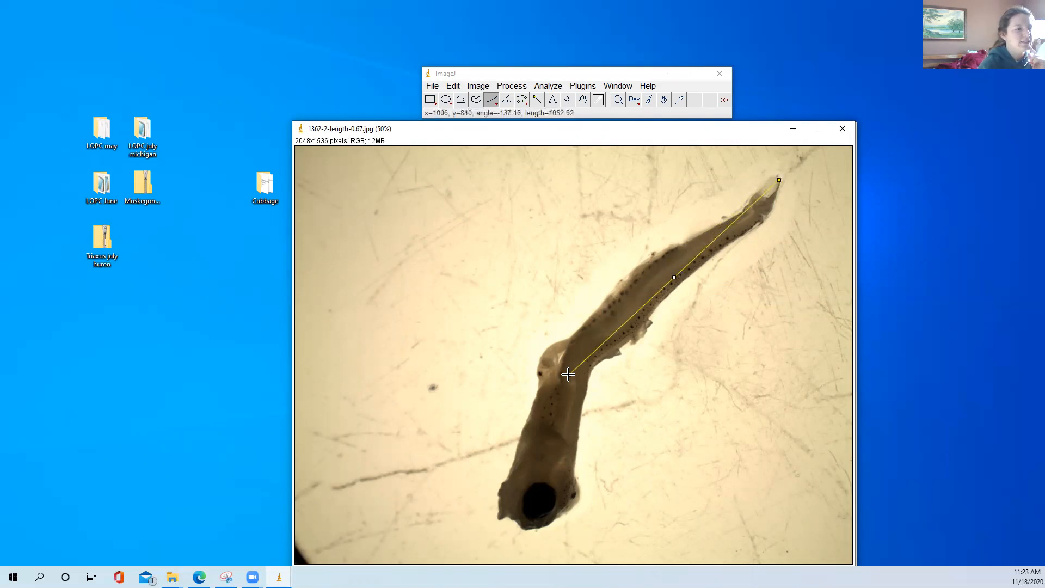
click(546, 86)
click(561, 99)
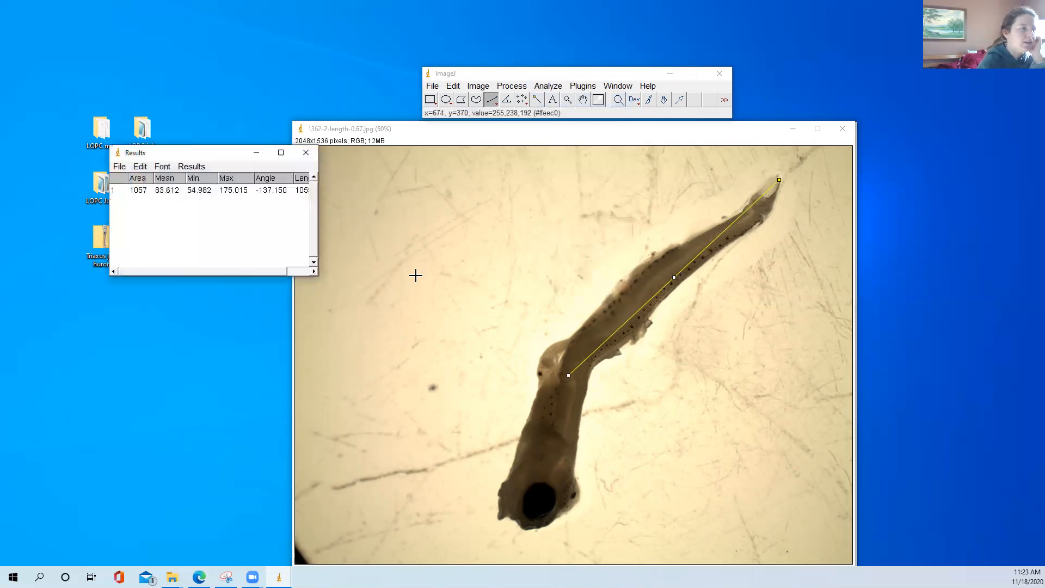
drag(243, 271, 298, 275)
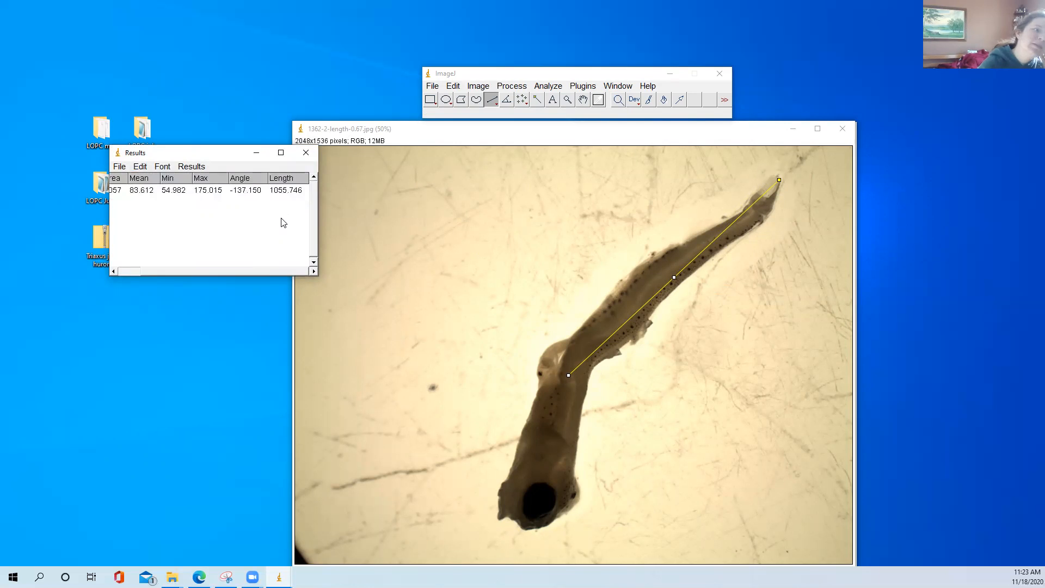
click(306, 153)
click(519, 179)
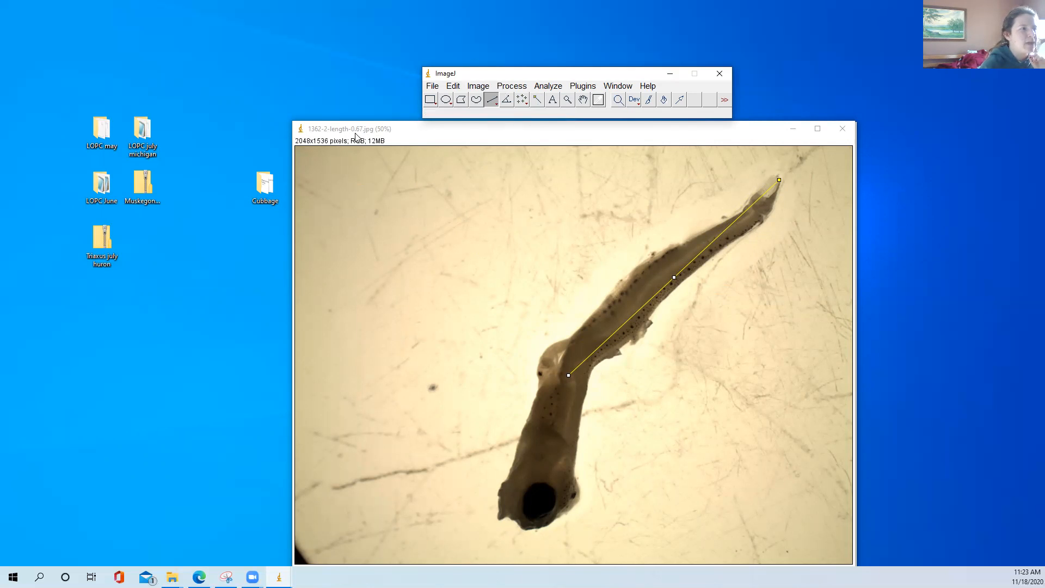
Try to set the image scale with a distance of 100 pixels and mm as the unit of length
click(548, 85)
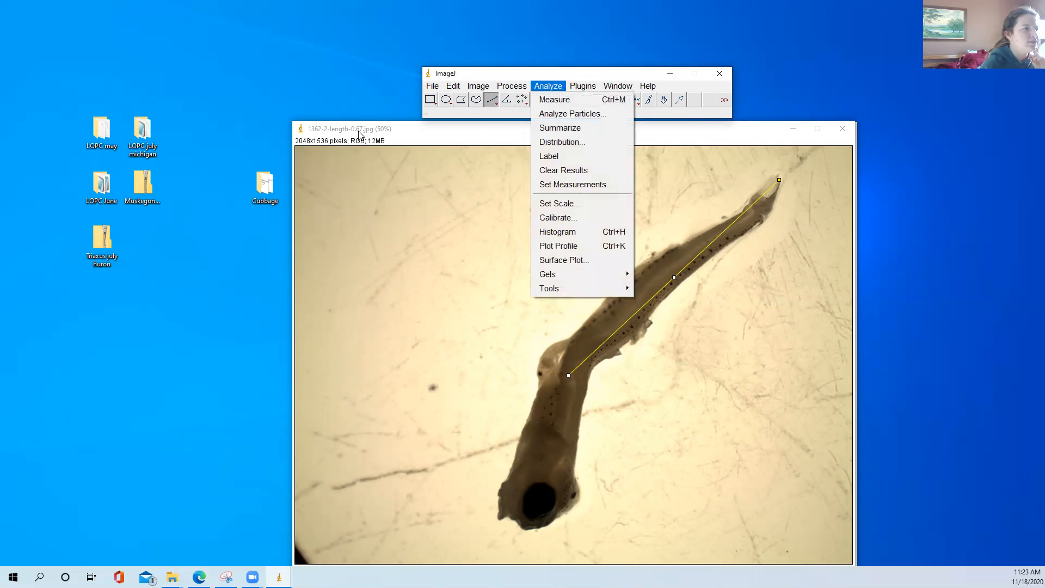
click(557, 203)
text(100)
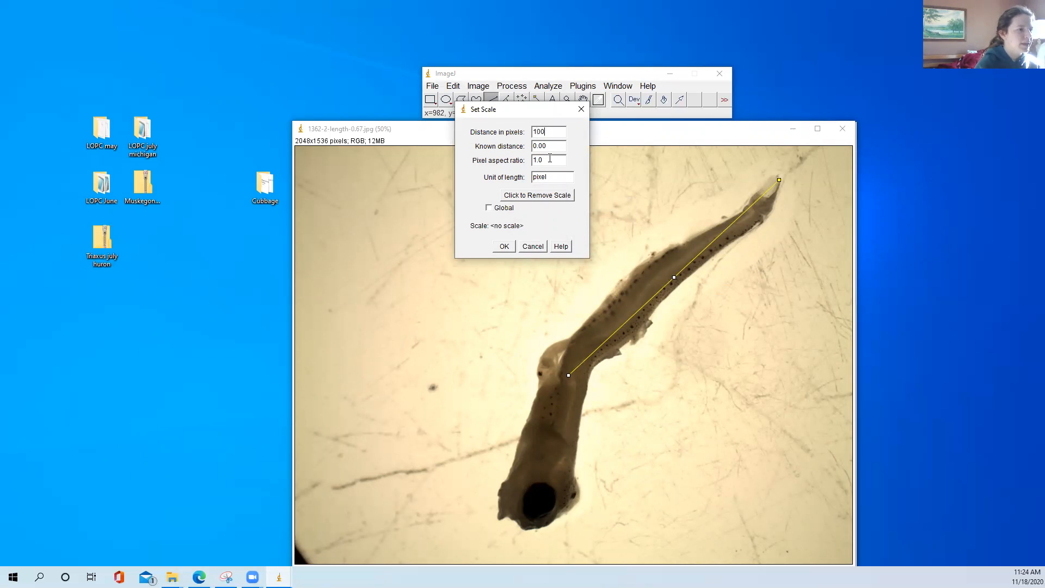
double_click(545, 179)
text(mm)
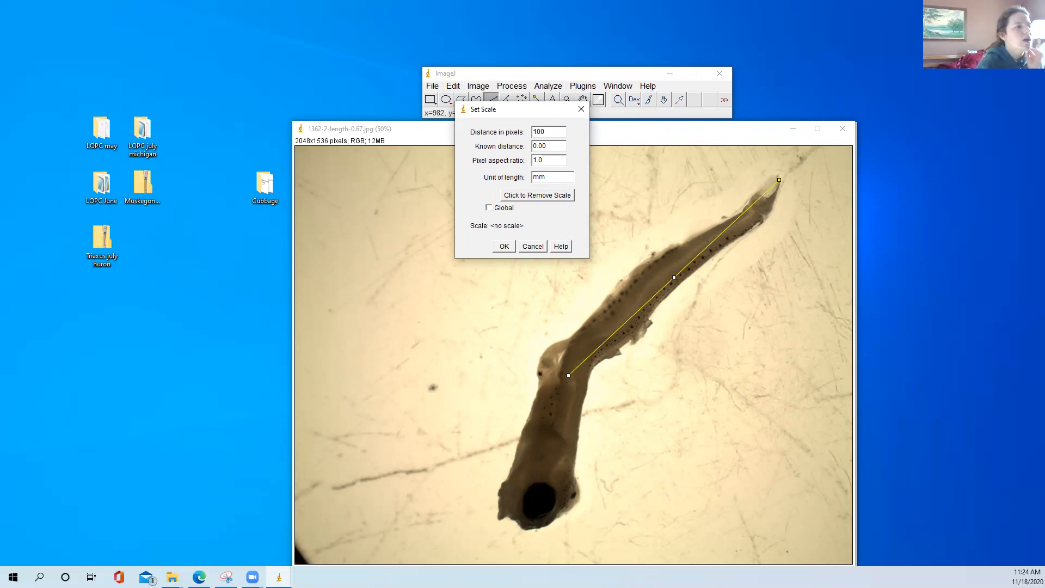
click(505, 247)
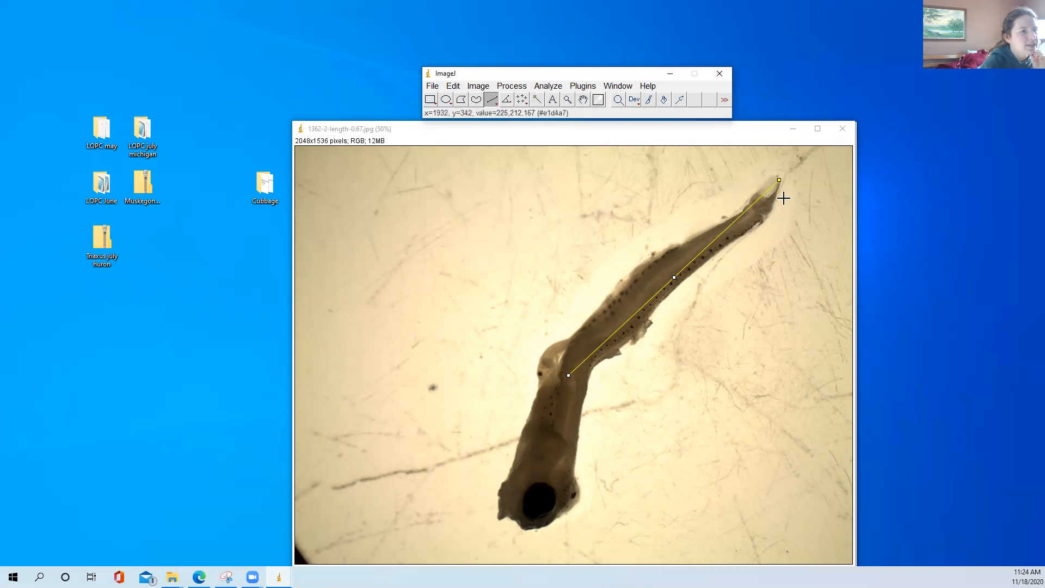
Measure the existing tail line again, and close the results table without saving it
click(548, 86)
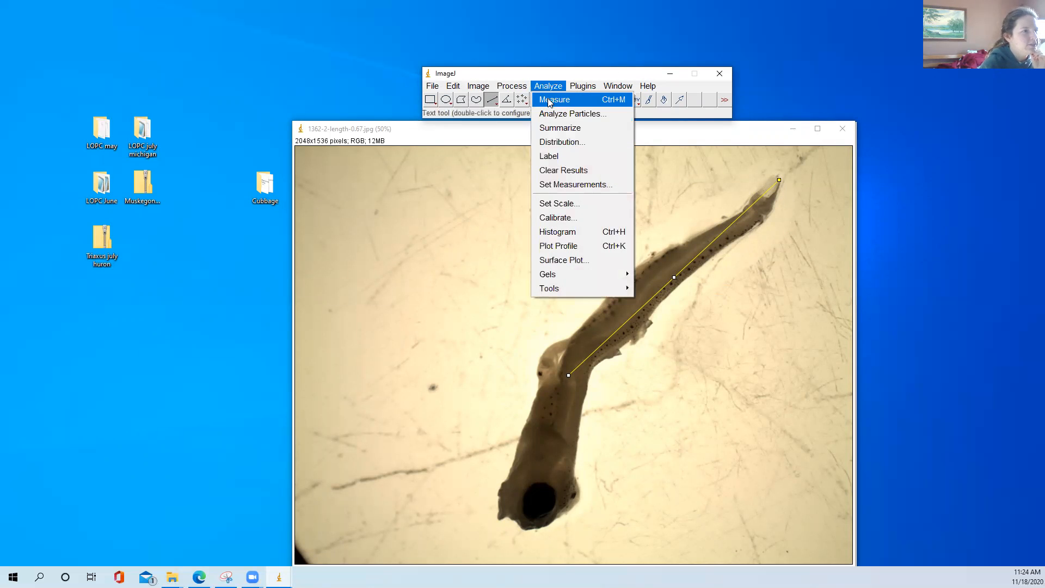
click(554, 99)
click(314, 270)
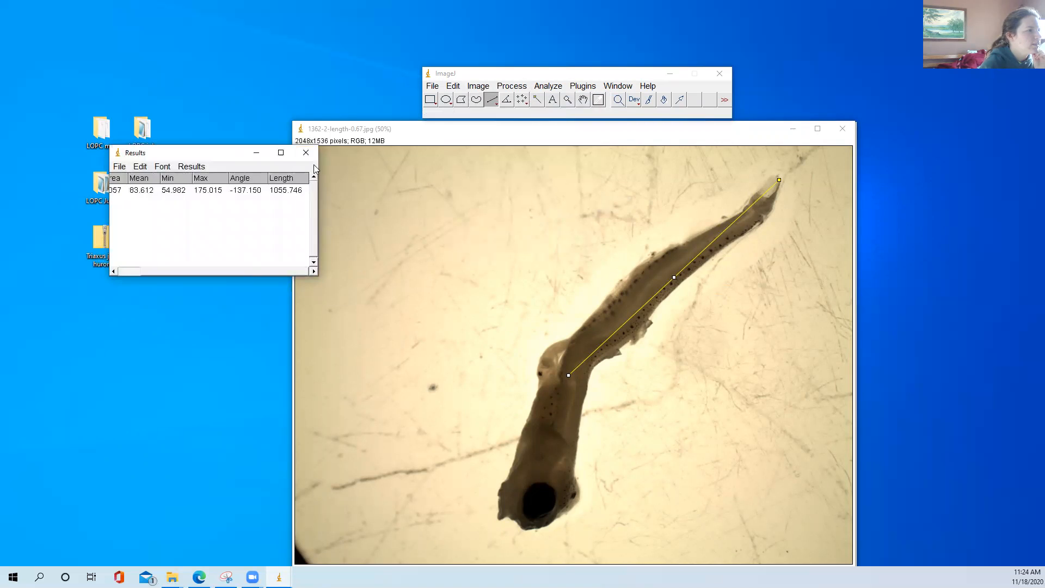
click(306, 153)
click(511, 184)
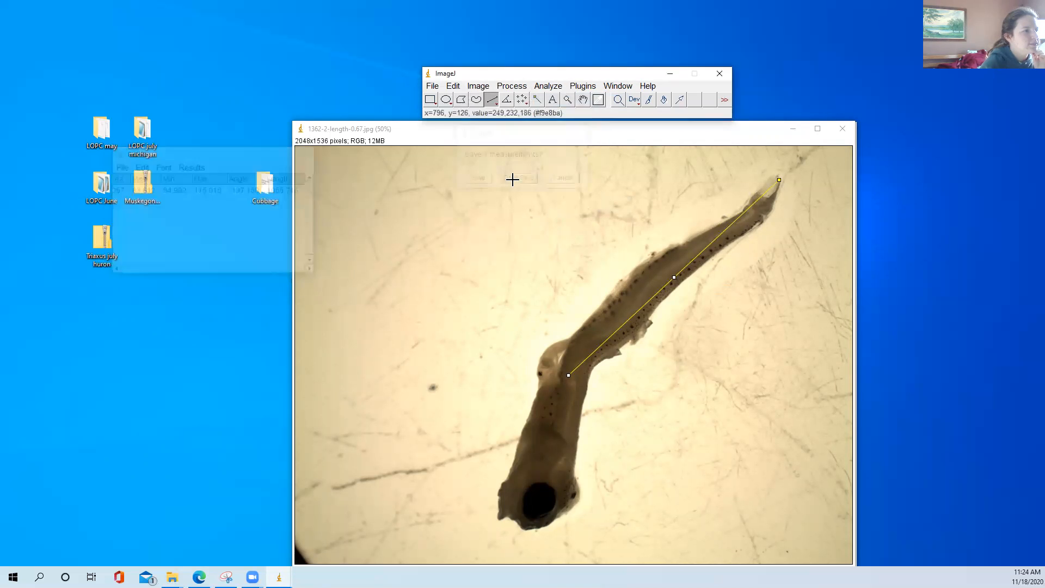
Redraw the line from the tail tip to the mid-body bend, measure it, and discard the measurement
click(781, 243)
drag(778, 181, 568, 374)
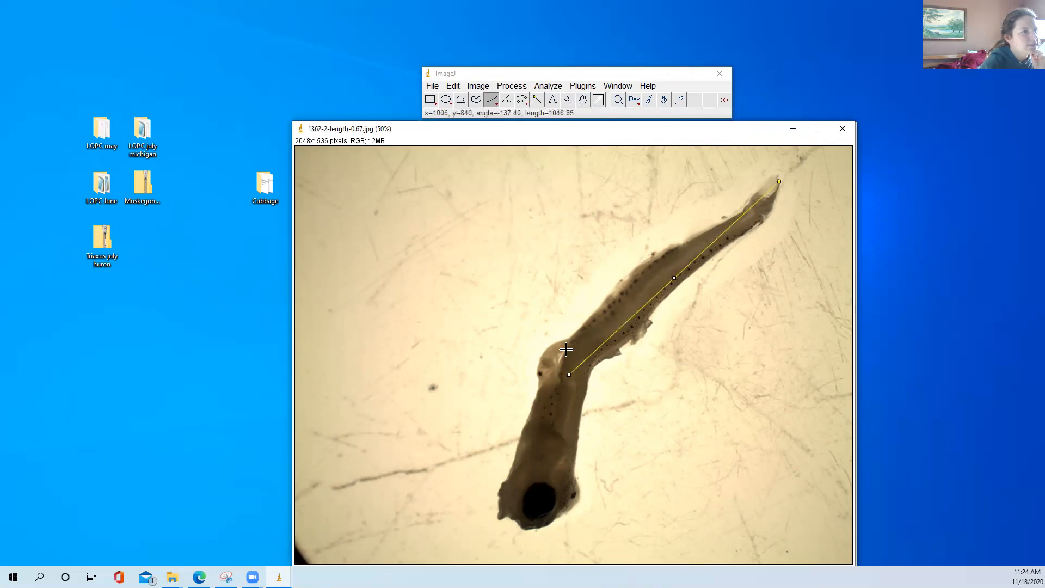
click(546, 86)
click(559, 110)
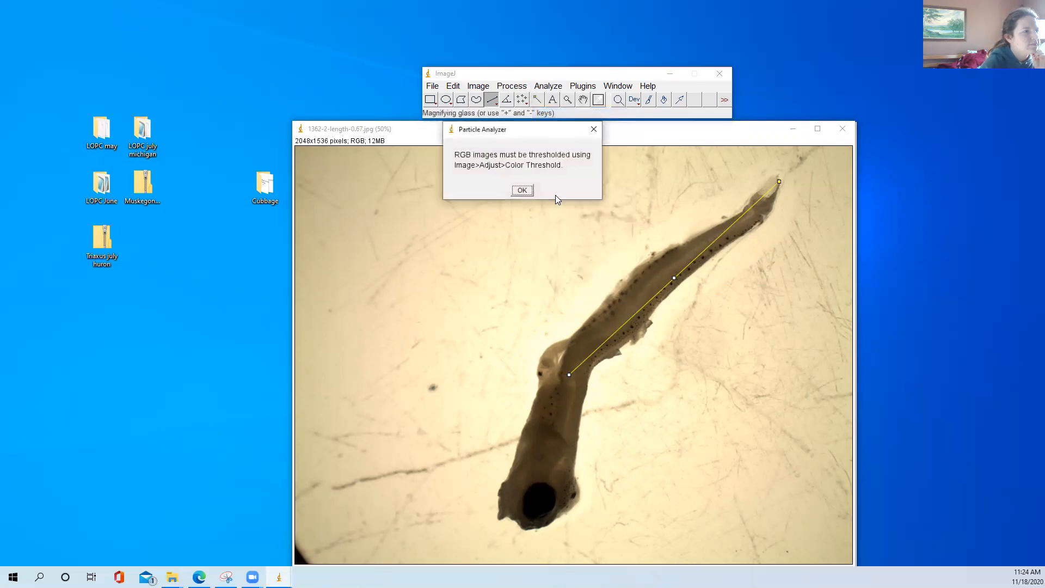
click(593, 129)
click(548, 86)
click(554, 100)
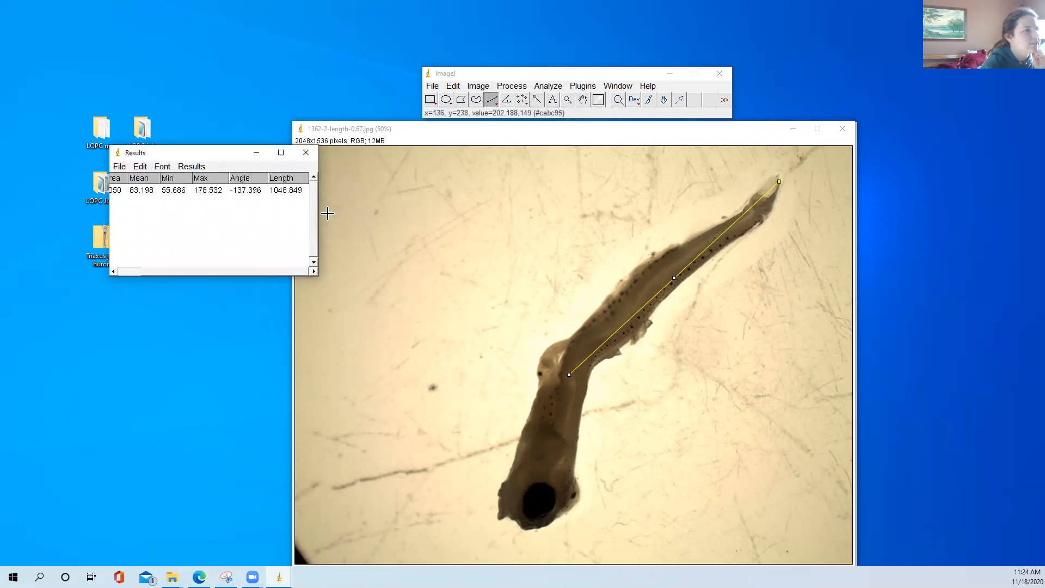
click(306, 152)
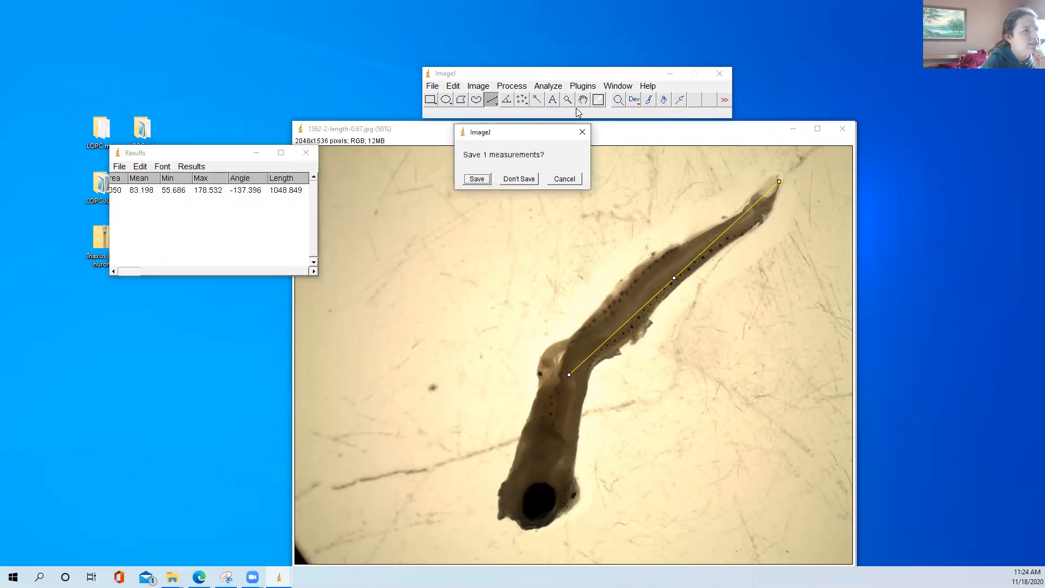
click(519, 179)
Set the image scale so that 100 pixels equal a known distance of 1 mm
click(548, 85)
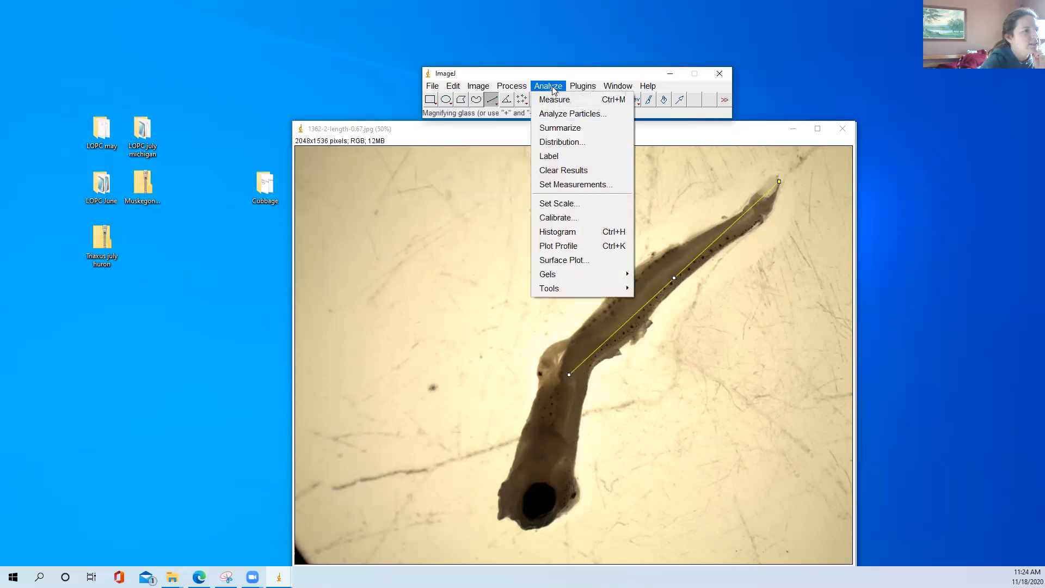
click(550, 206)
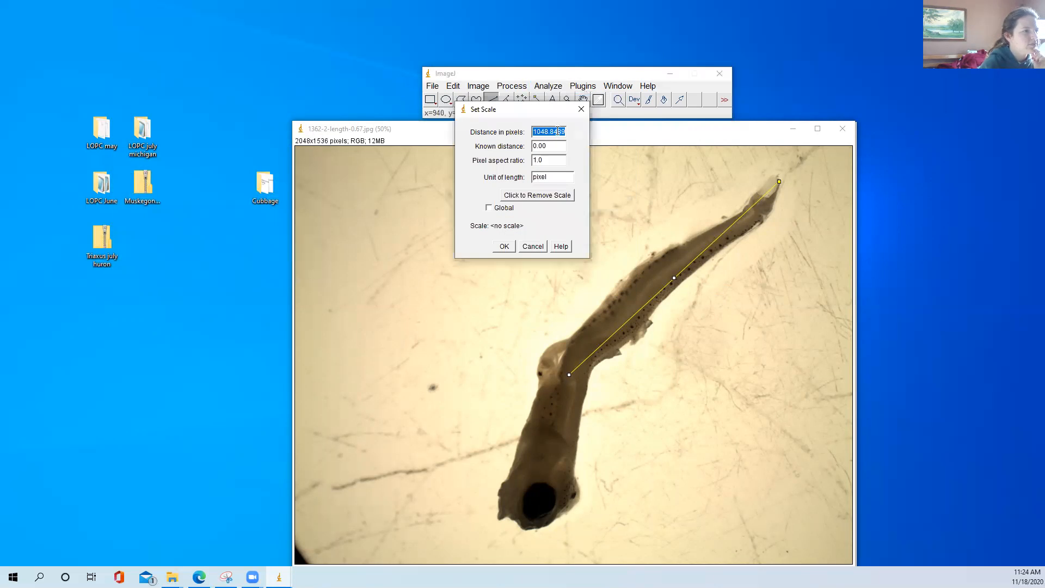
text(100)
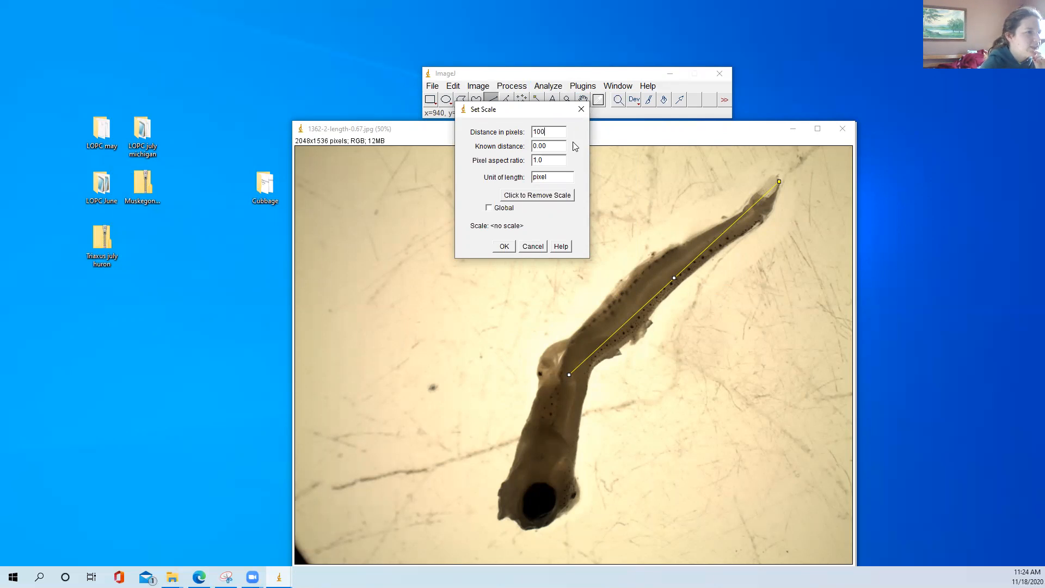
double_click(536, 146)
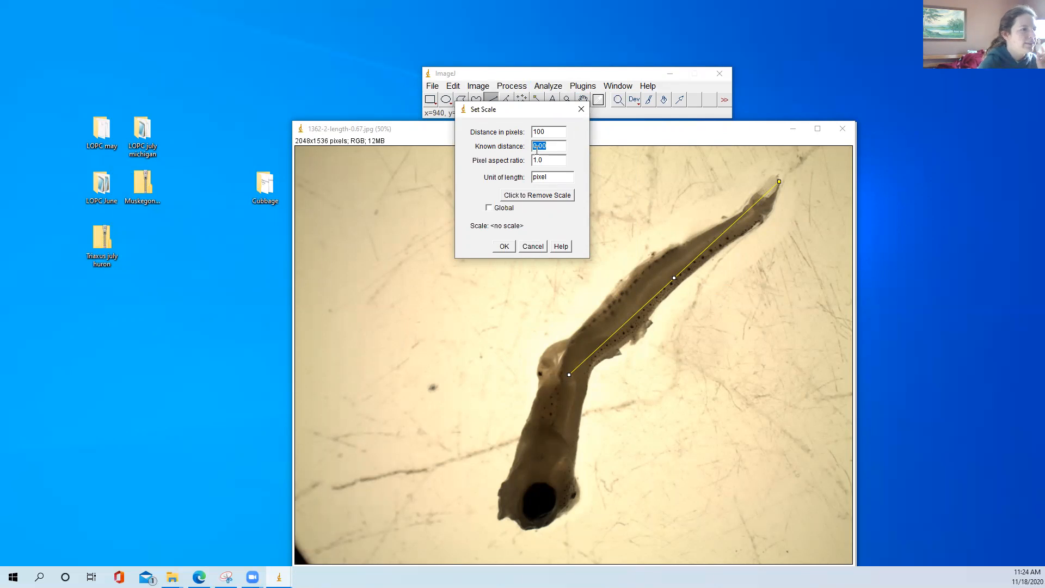
text(1)
double_click(549, 176)
text(mm)
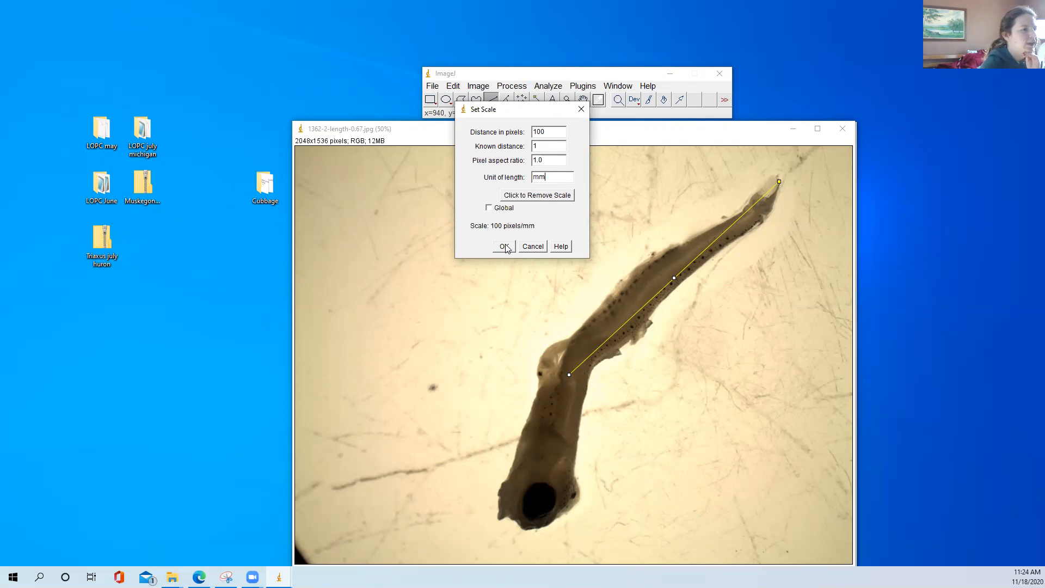
click(505, 247)
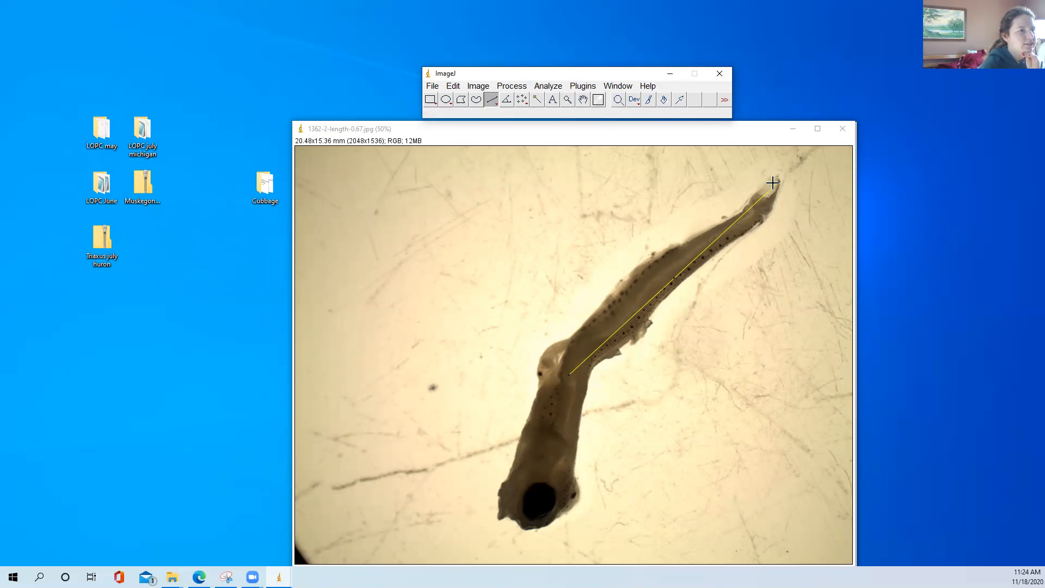
Draw a straight line from the tail tip to the mid-body bend, measure it, and bring its length into view in the results
drag(777, 177, 574, 362)
click(547, 86)
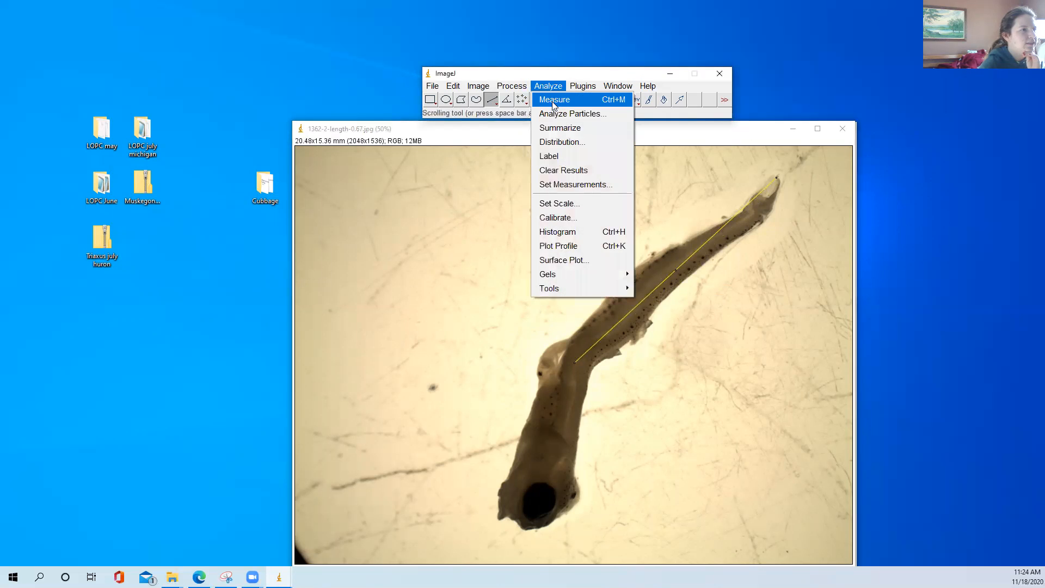
click(555, 99)
drag(234, 270, 294, 274)
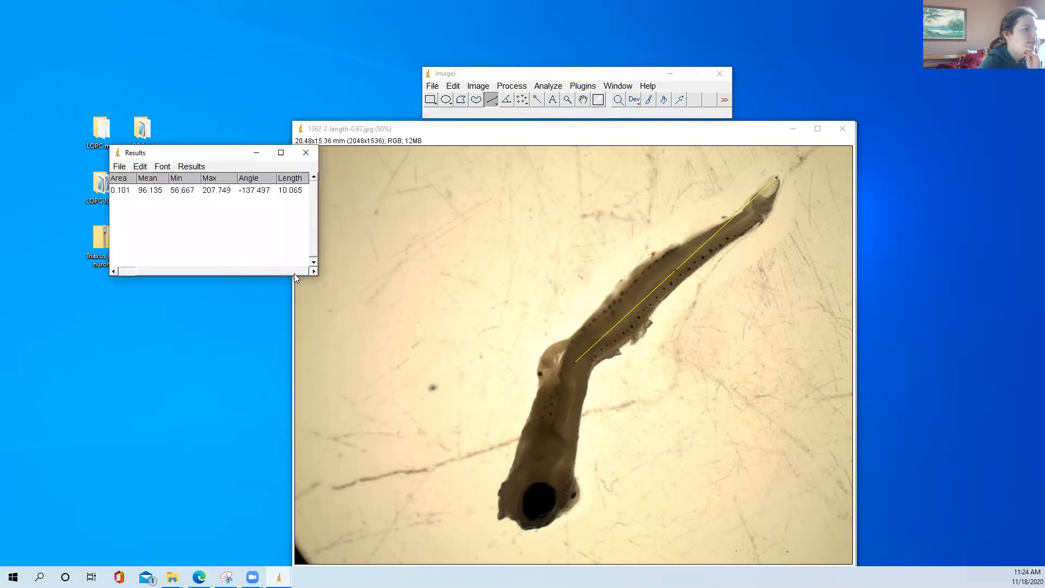
Measure a second straight line from the mid-body bend to the tip of the head, and place the results table over the fish image
click(571, 363)
mouse_move(570, 364)
mouse_down()
mouse_move(558, 403)
mouse_move(578, 359)
mouse_move(566, 419)
mouse_up()
click(563, 361)
drag(544, 456, 531, 527)
click(548, 87)
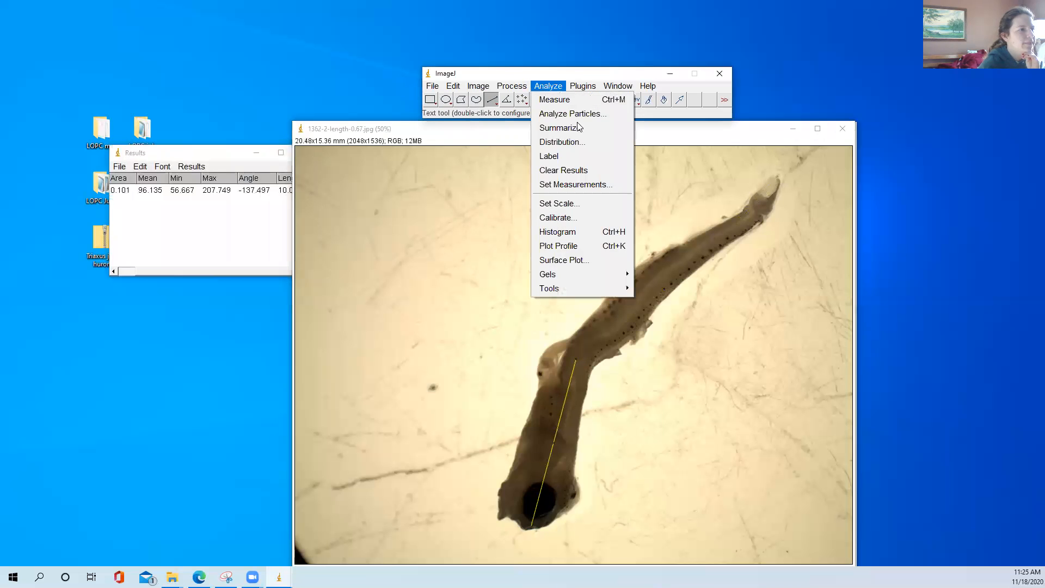
click(551, 99)
drag(227, 153, 472, 171)
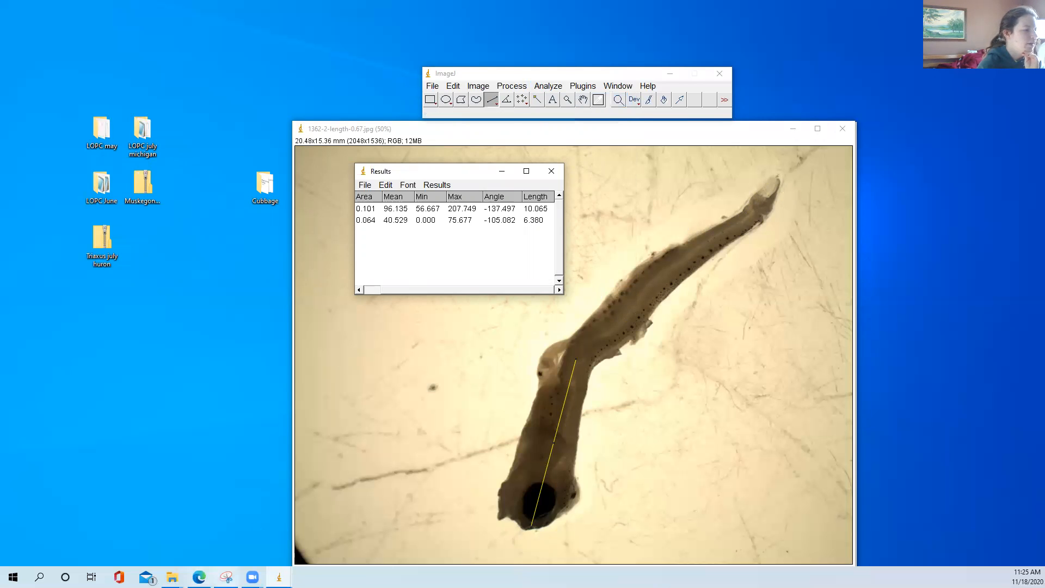
Switch to the spreadsheet in the browser, examine the Fish length column on the FINAL sheet, and return to ImageJ
click(226, 576)
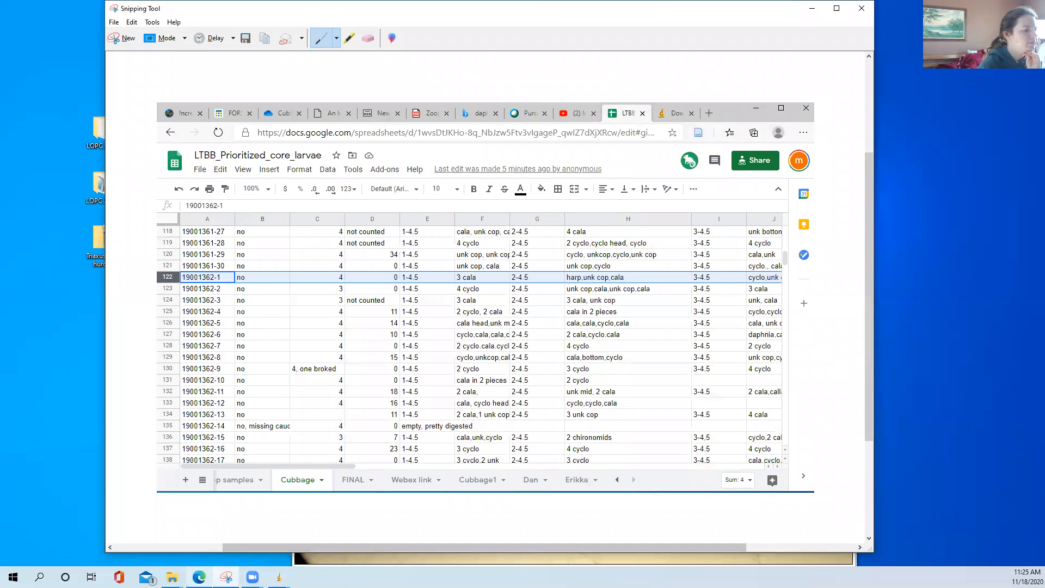
click(199, 577)
click(168, 237)
click(172, 248)
click(179, 259)
click(169, 271)
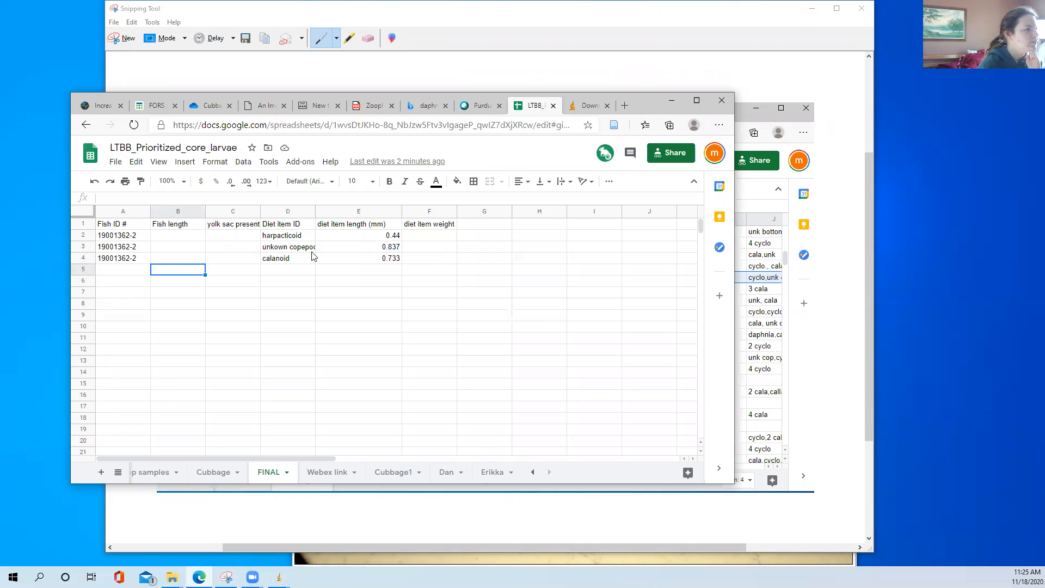
click(671, 100)
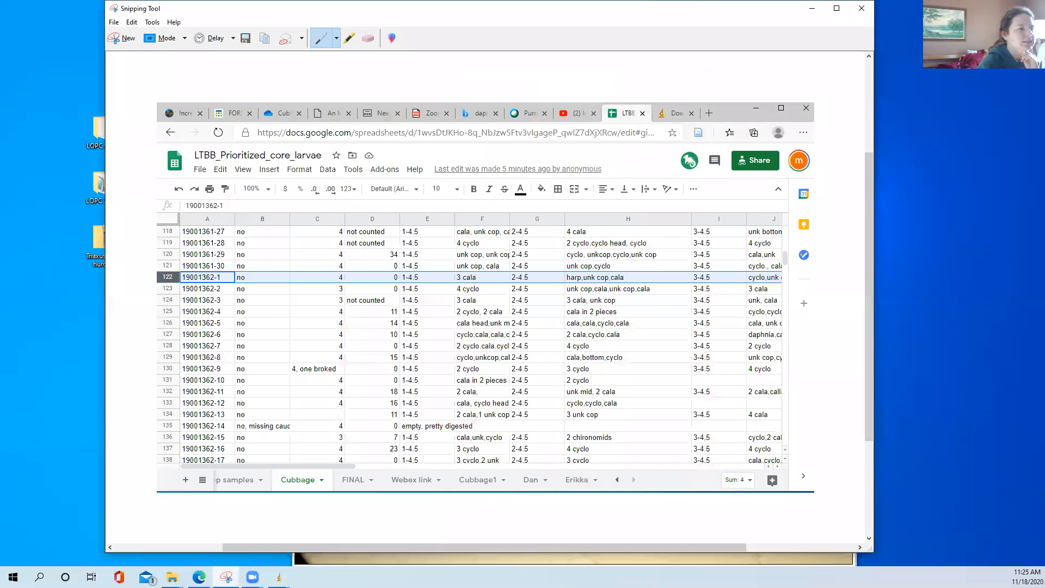
click(811, 9)
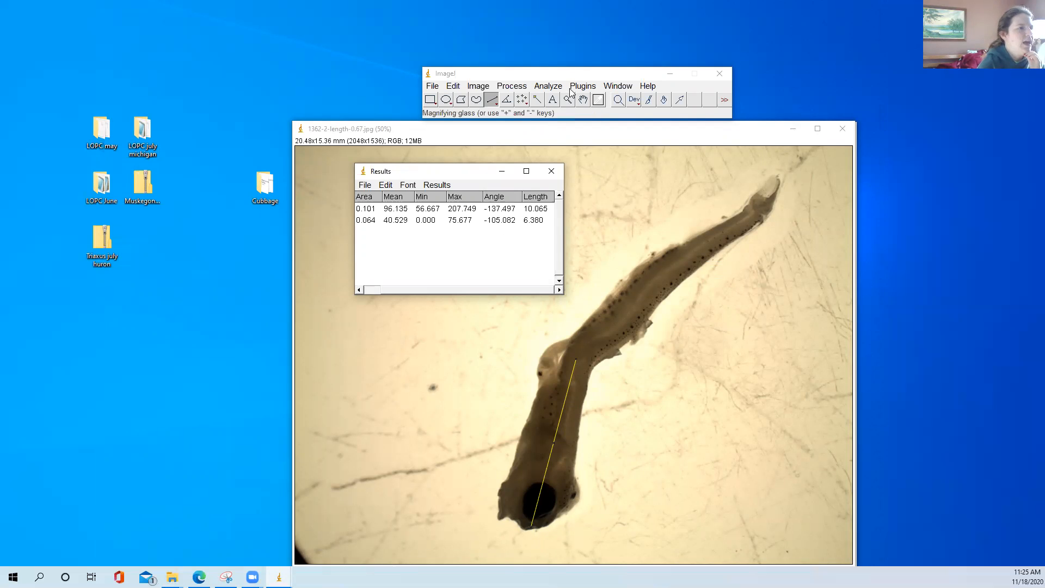
Review the scale settings of the fish image, and leave the dialog without applying anything
click(548, 86)
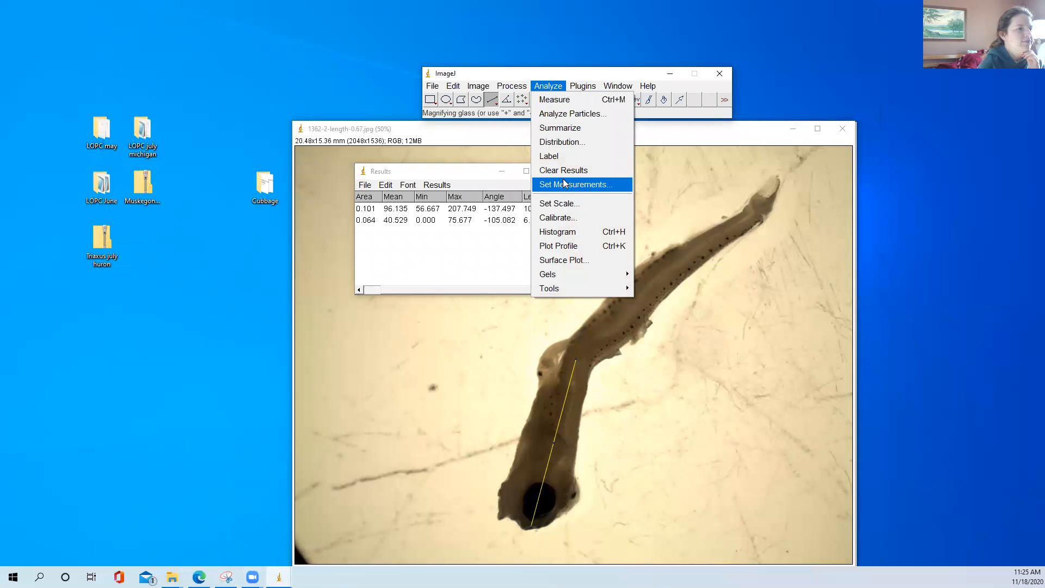
click(561, 203)
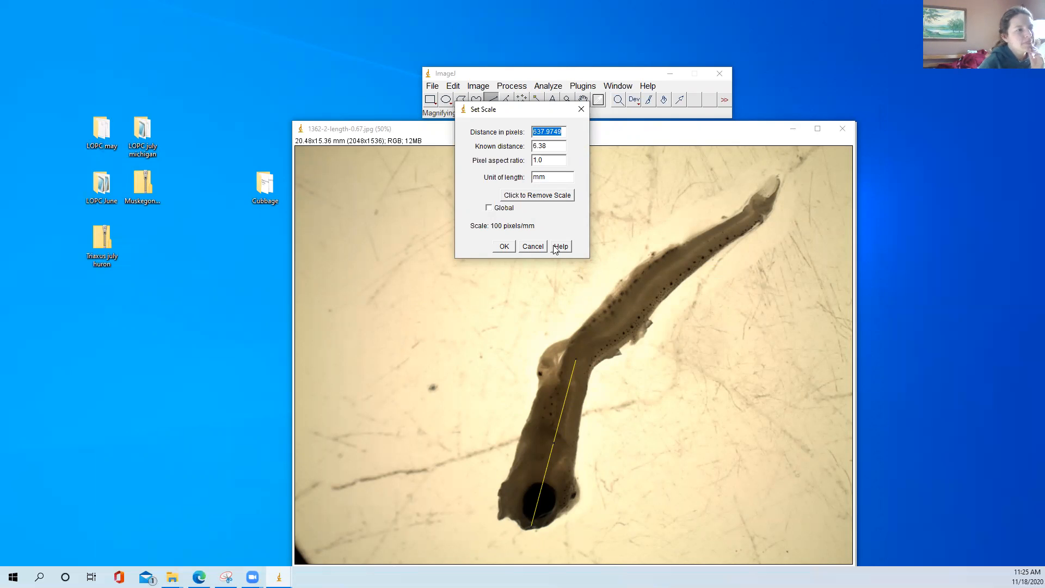
click(533, 246)
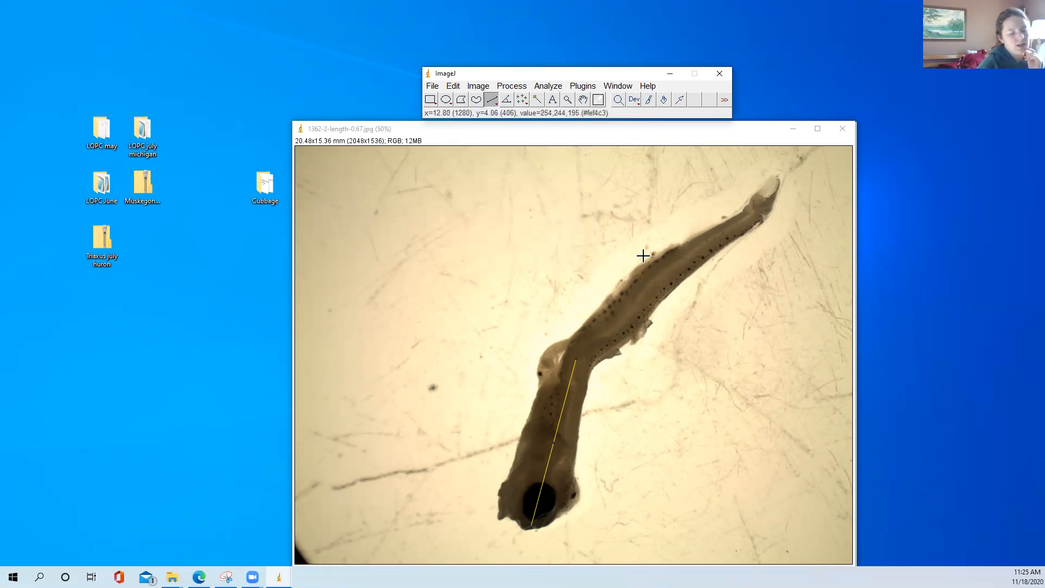